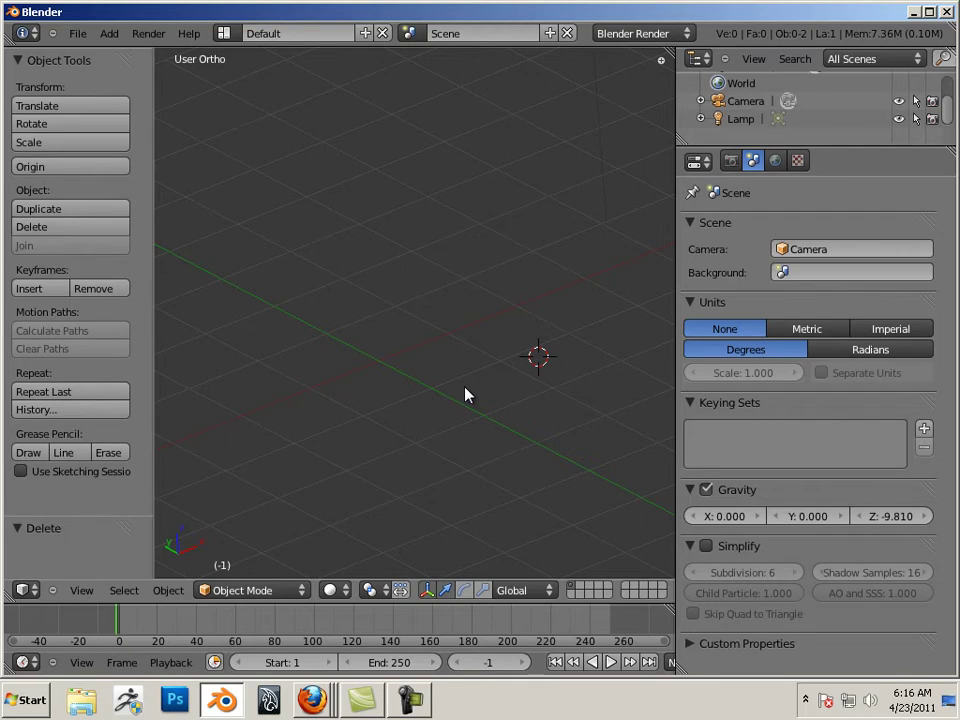
Switch the empty scene to perspective view and orbit down to a lower viewing angle.
key(KP_5)
key(KP_4)
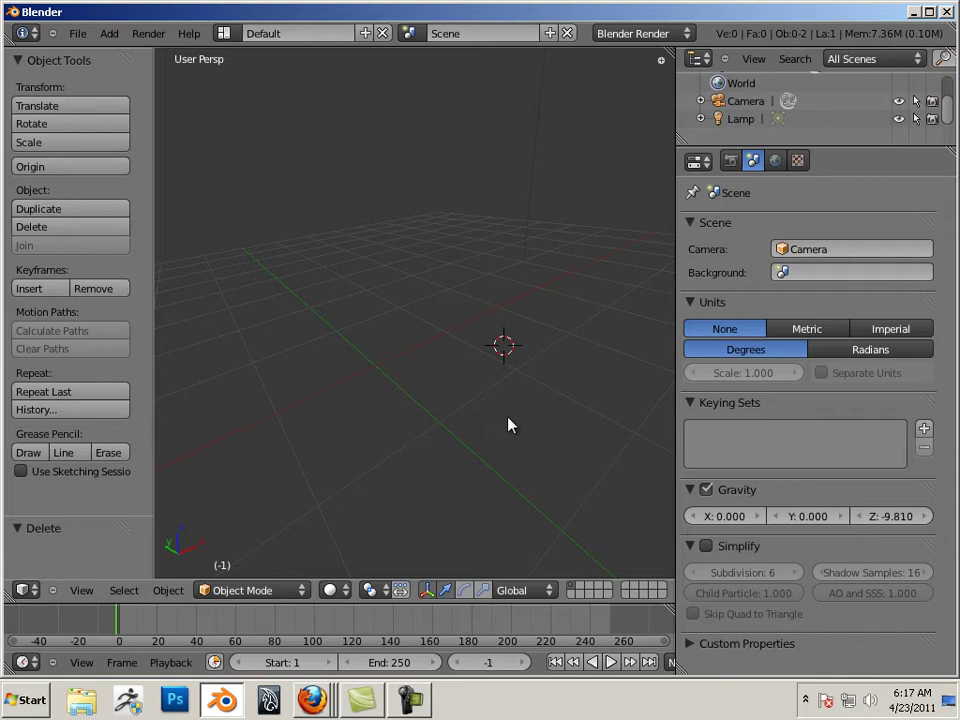
mouse_move(508, 425)
middle_down()
mouse_move(429, 407)
mouse_move(463, 399)
mouse_move(512, 418)
mouse_move(486, 411)
mouse_move(503, 420)
middle_up()
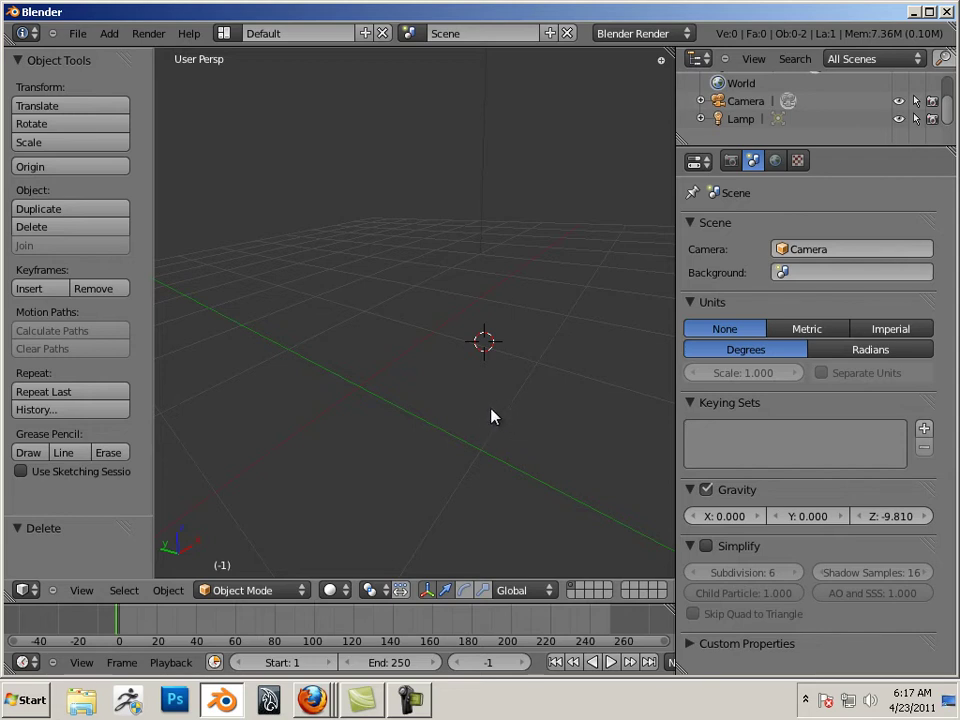
middle_drag(519, 424, 499, 395)
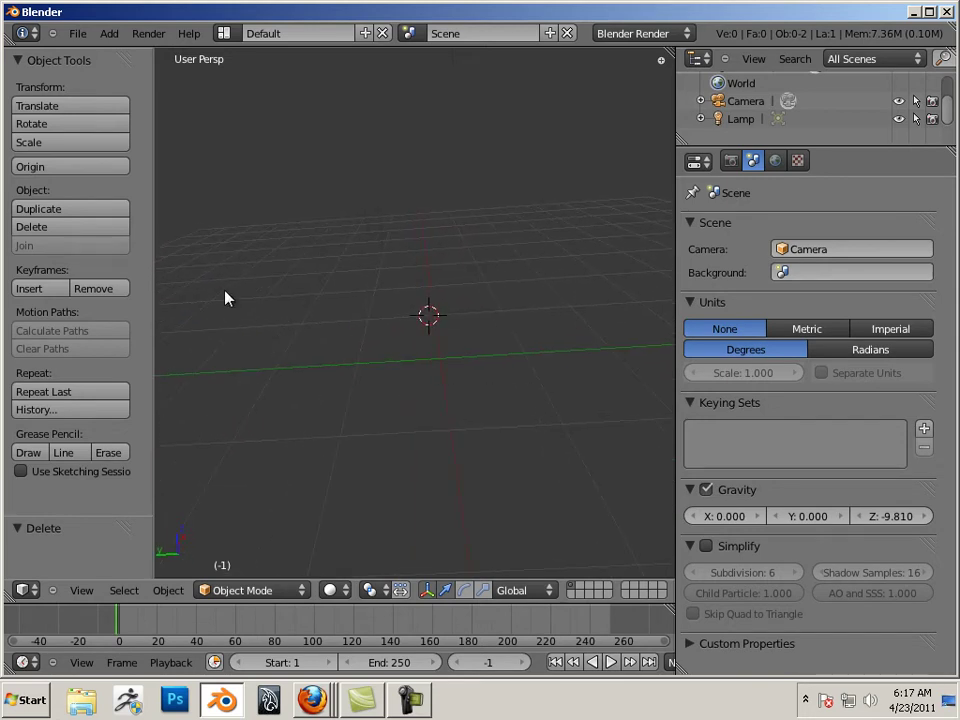
Add a new mesh cube at the centre of the scene.
click(109, 33)
mouse_move(125, 52)
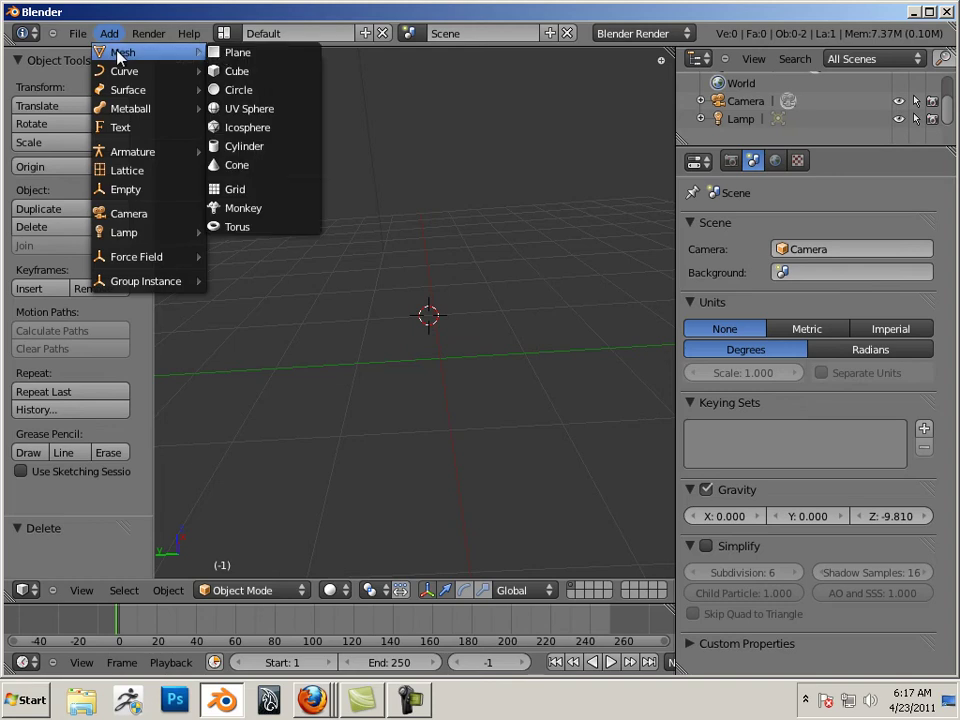
click(265, 82)
scroll(388, 251, up, 3)
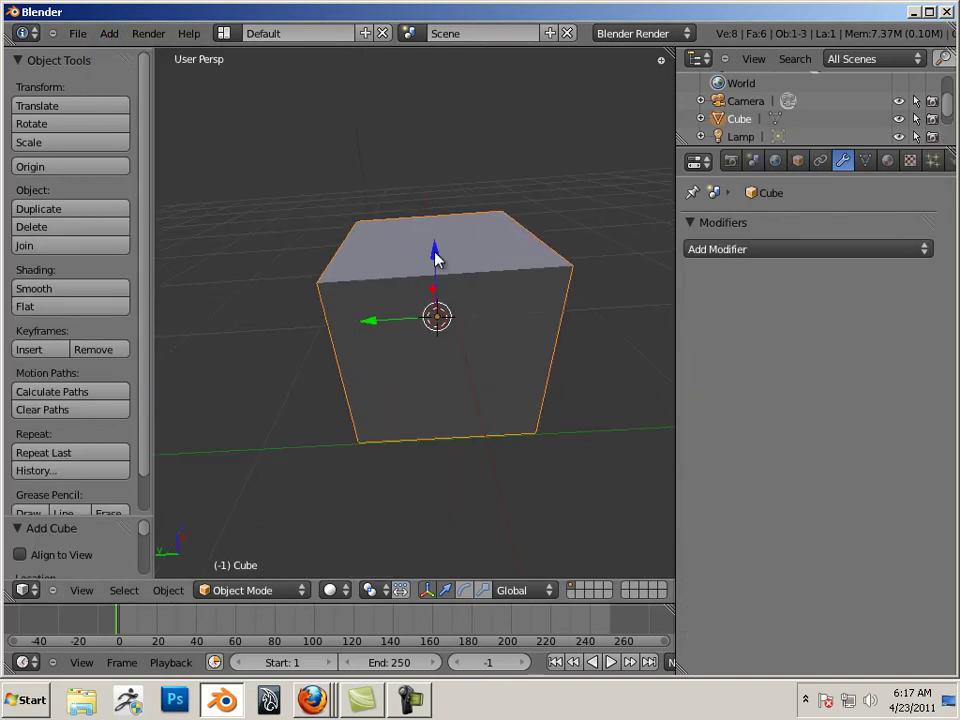
middle_drag(588, 283, 681, 276)
Add a Multiresolution modifier, subdivide once, then delete the modifier, leaving a plain cube.
click(689, 252)
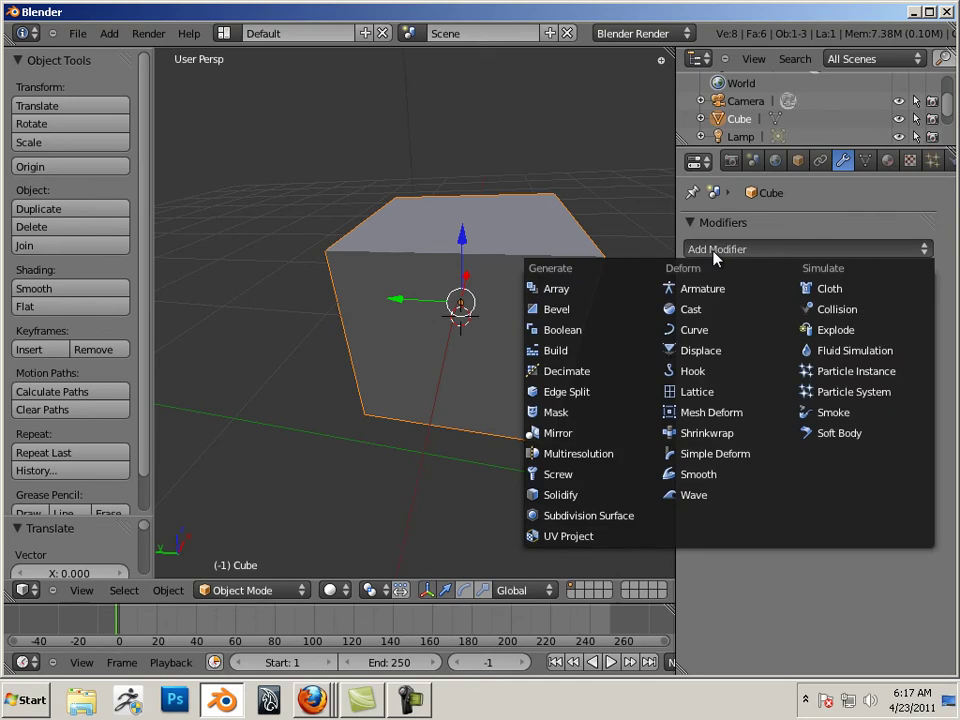
click(603, 455)
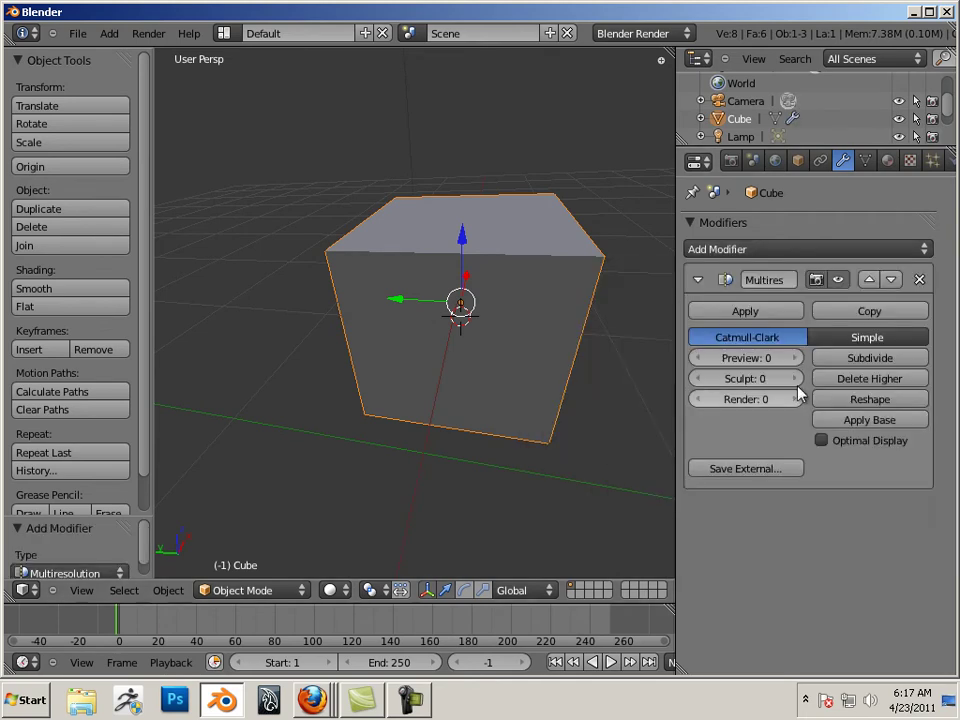
click(867, 360)
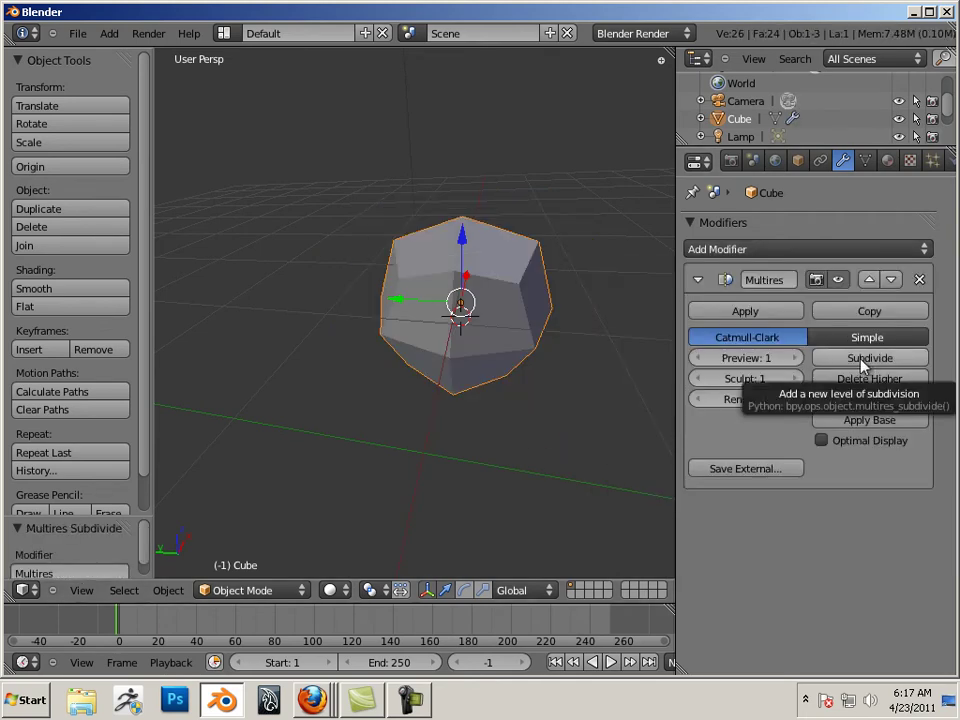
click(919, 279)
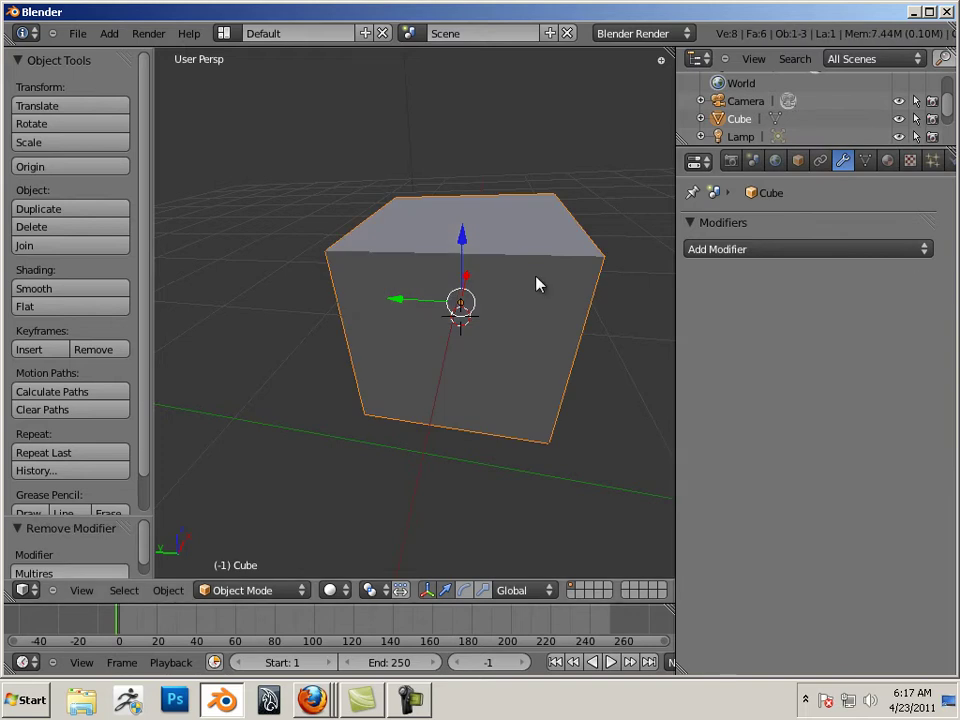
middle_drag(619, 319, 456, 360)
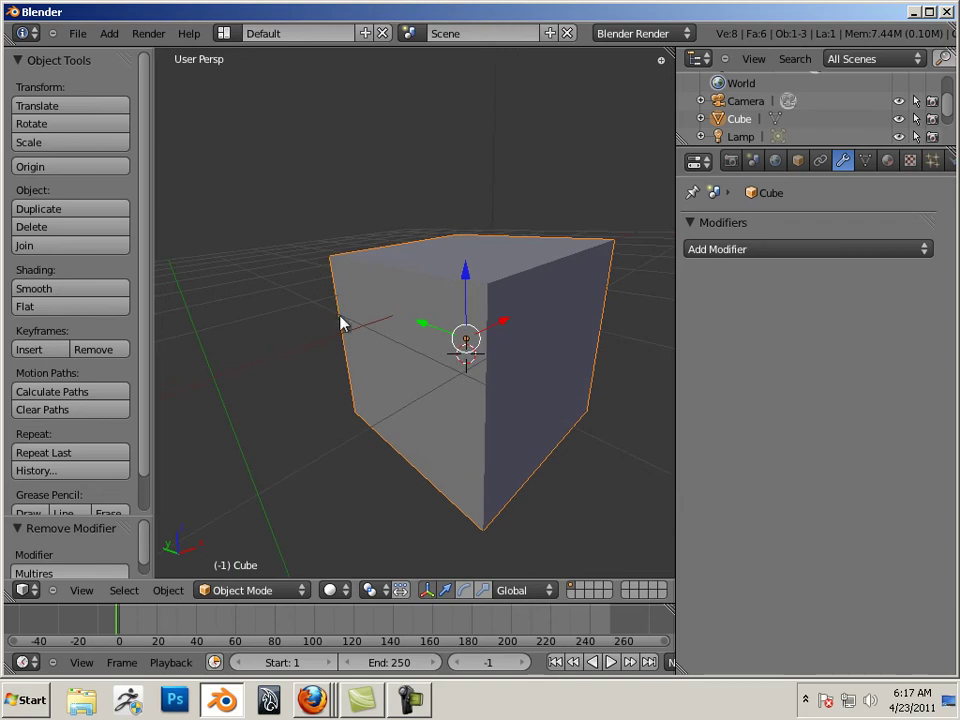
middle_drag(296, 304, 244, 294)
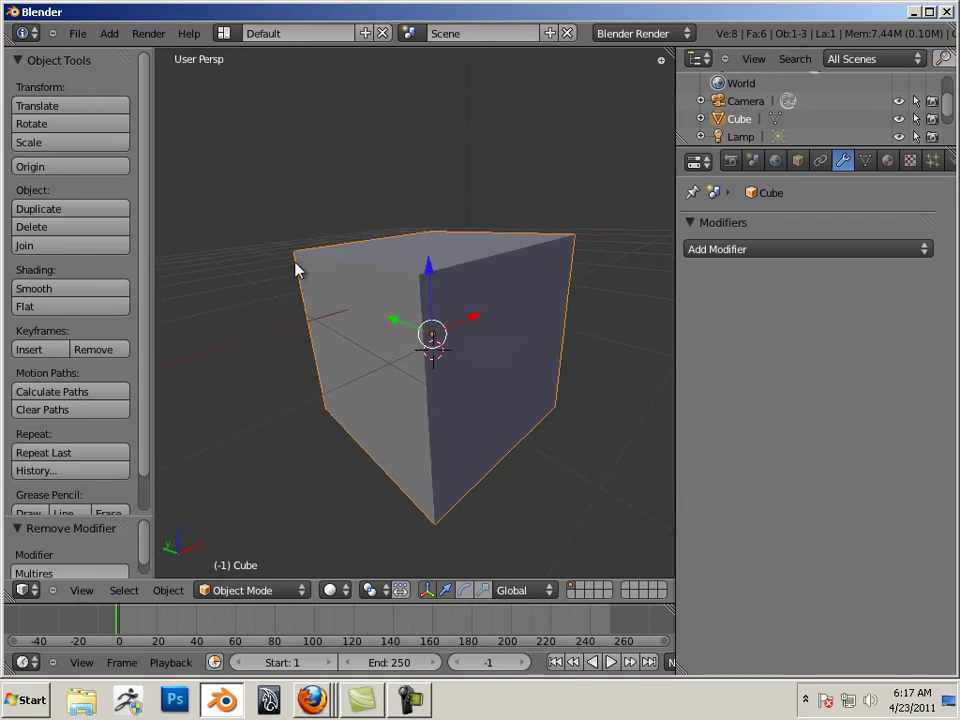
middle_drag(585, 435, 520, 400)
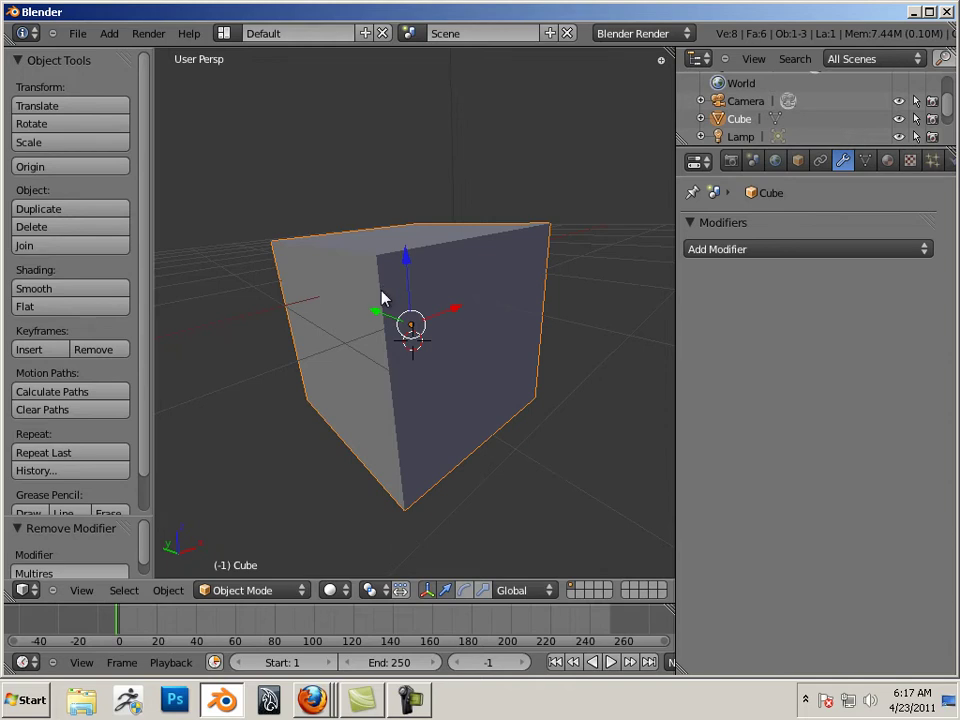
middle_drag(512, 345, 514, 349)
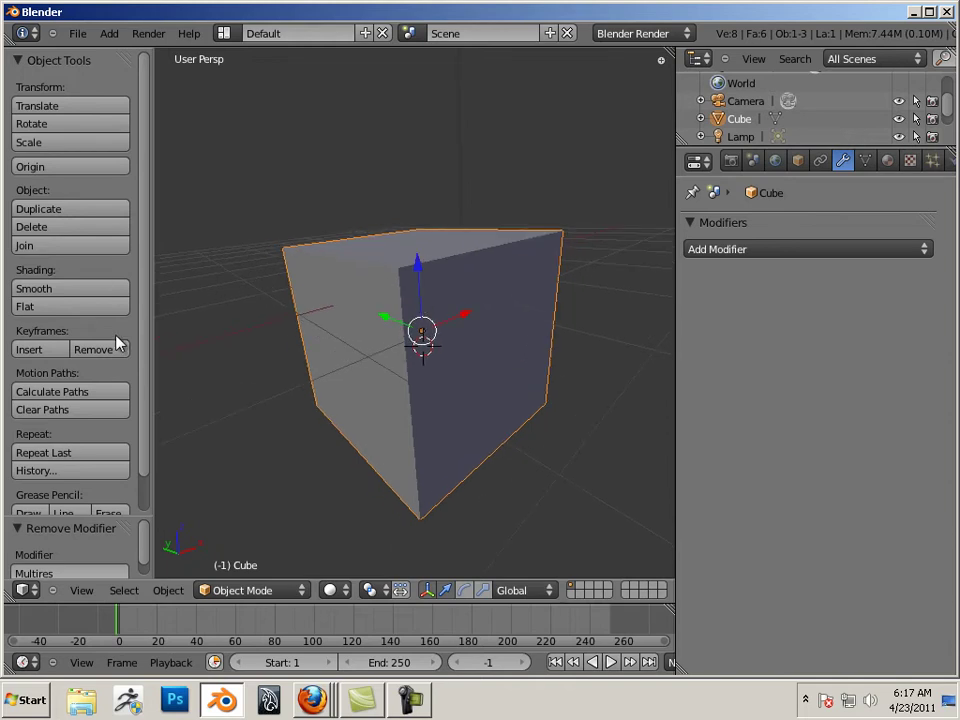
In Edit Mode, add horizontal loop cuts slid just below the top and above the bottom.
key(Tab)
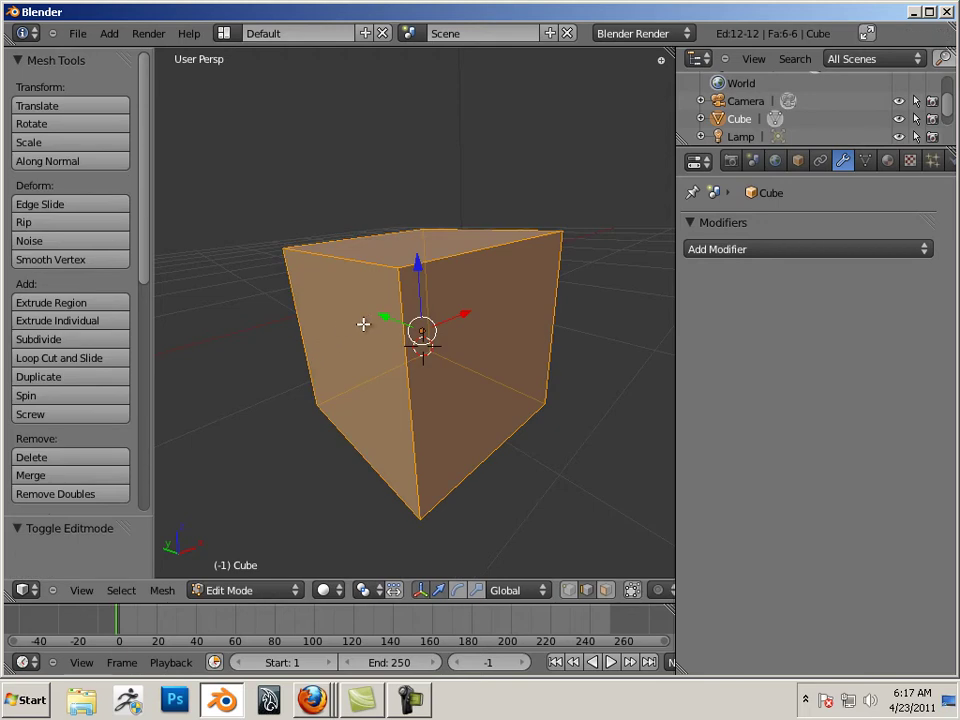
key(ctrl+r)
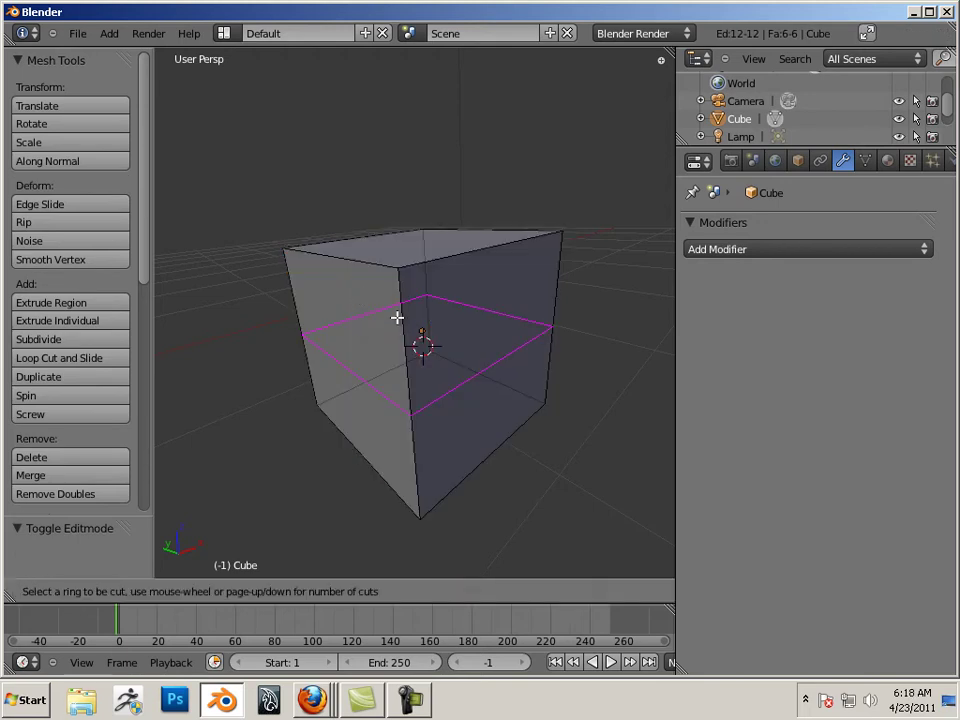
click(397, 312)
click(399, 230)
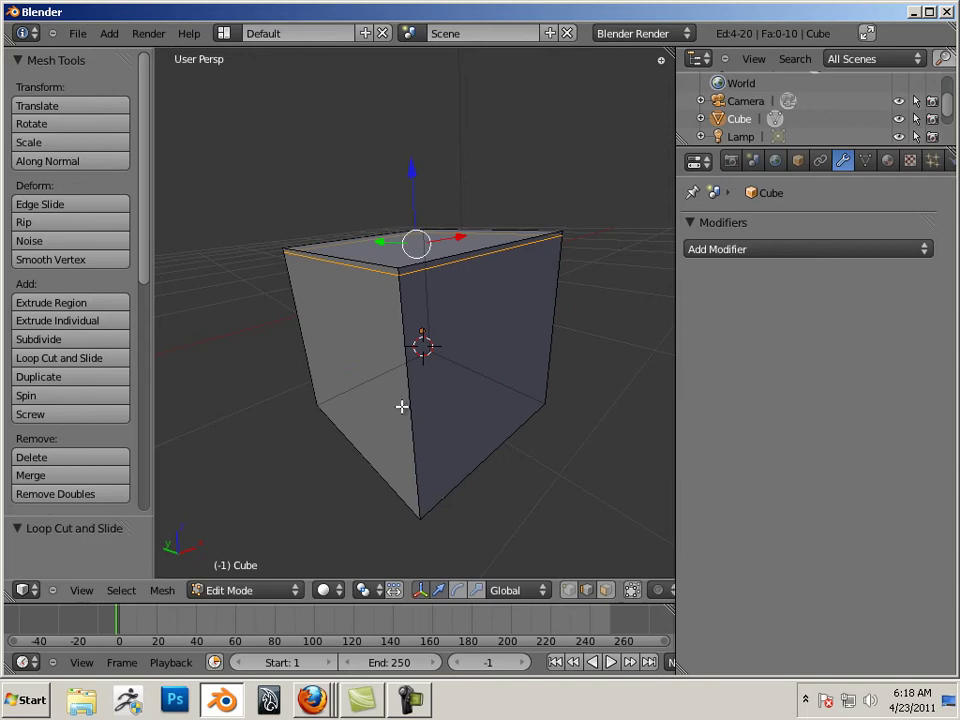
key(ctrl+r)
click(416, 456)
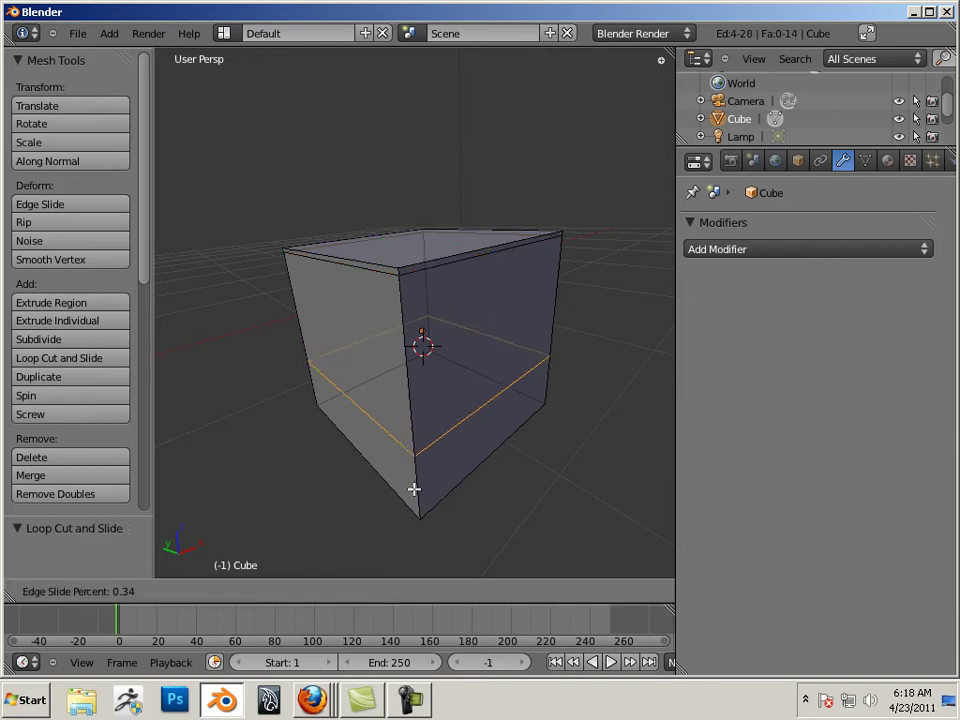
click(407, 534)
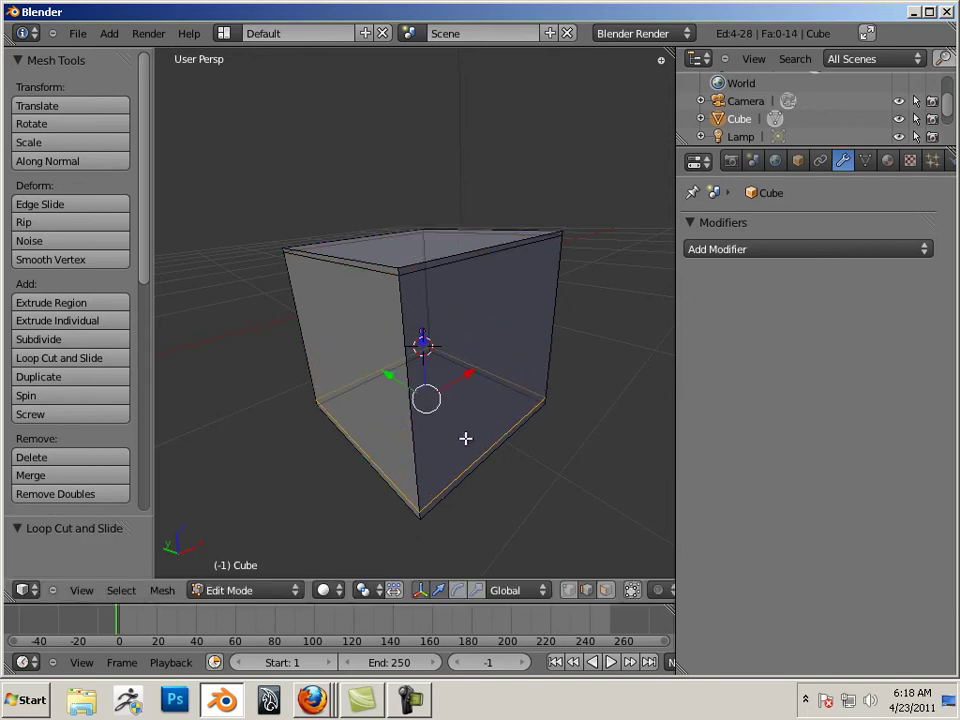
Add vertical loop cuts slid beside the front and right vertical edges.
key(ctrl+r)
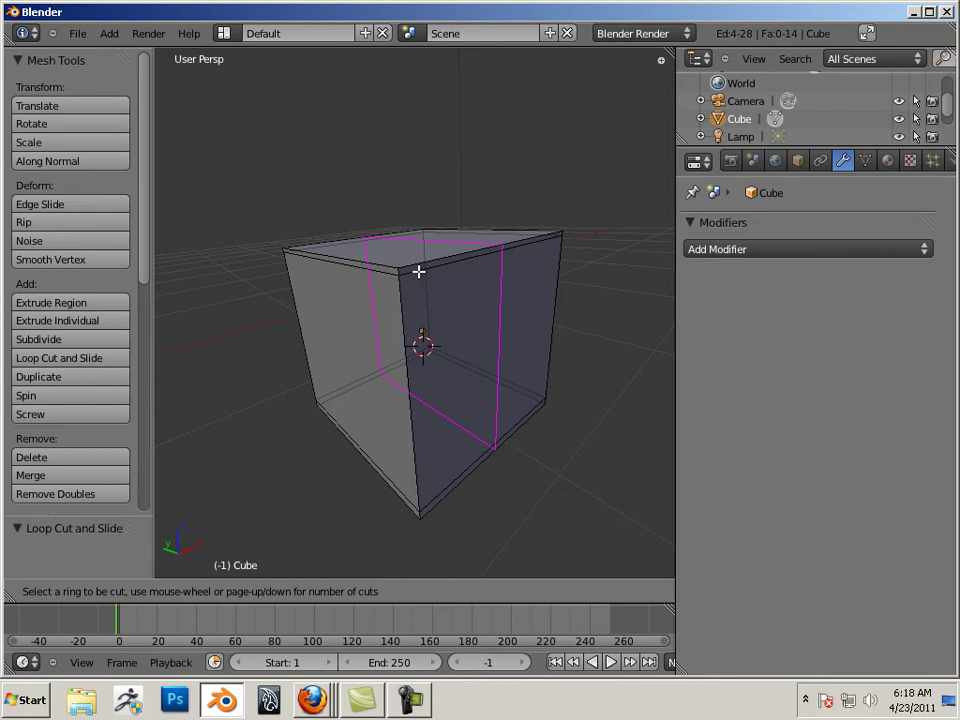
click(418, 270)
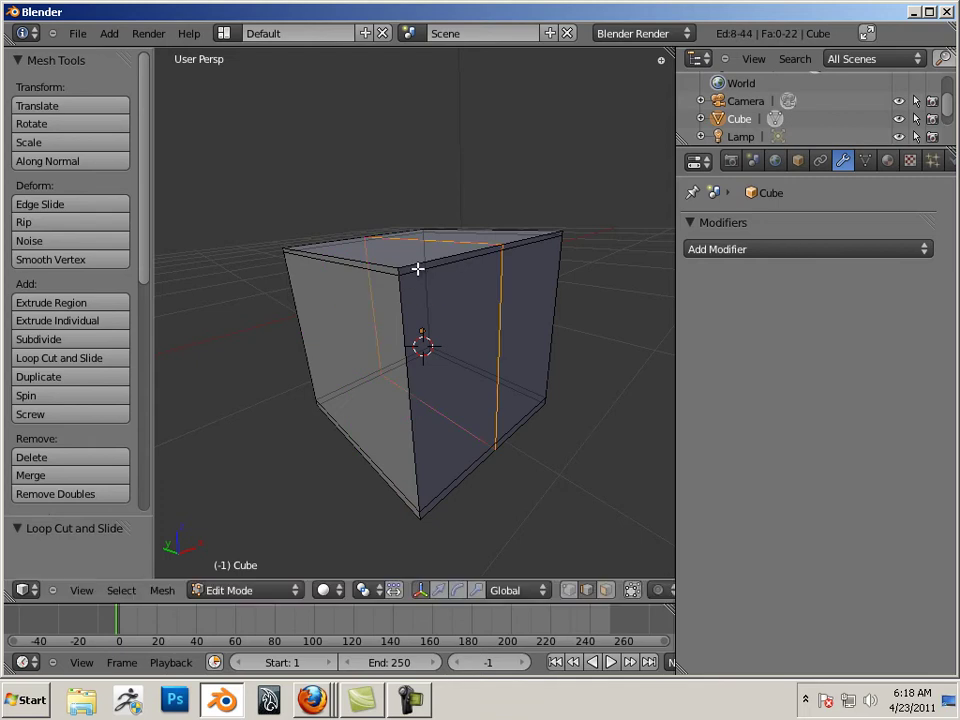
click(361, 295)
key(ctrl+r)
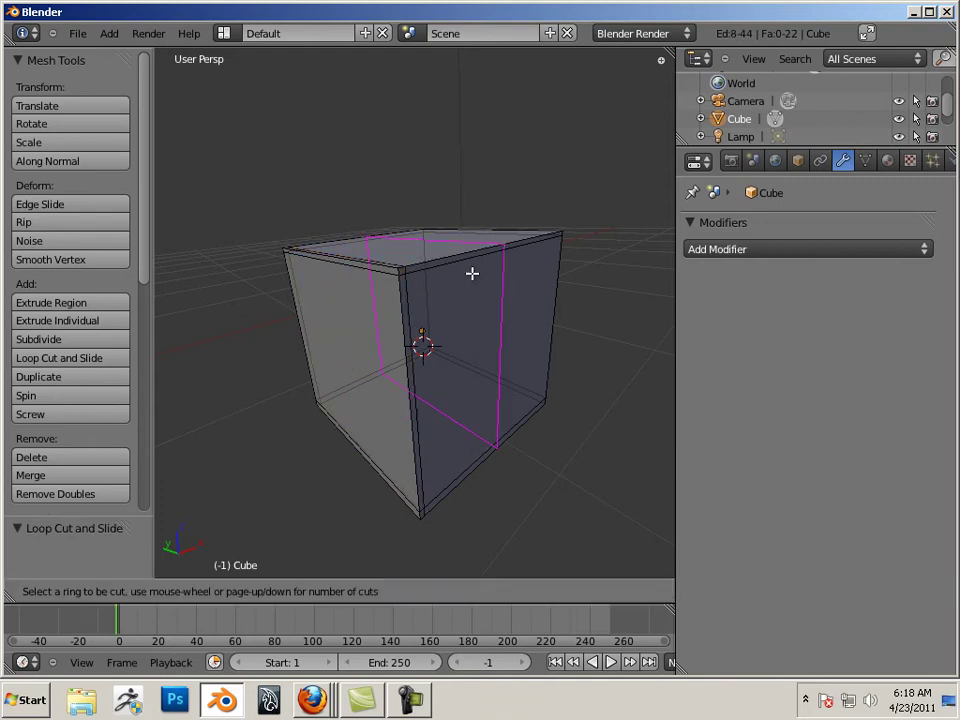
click(495, 255)
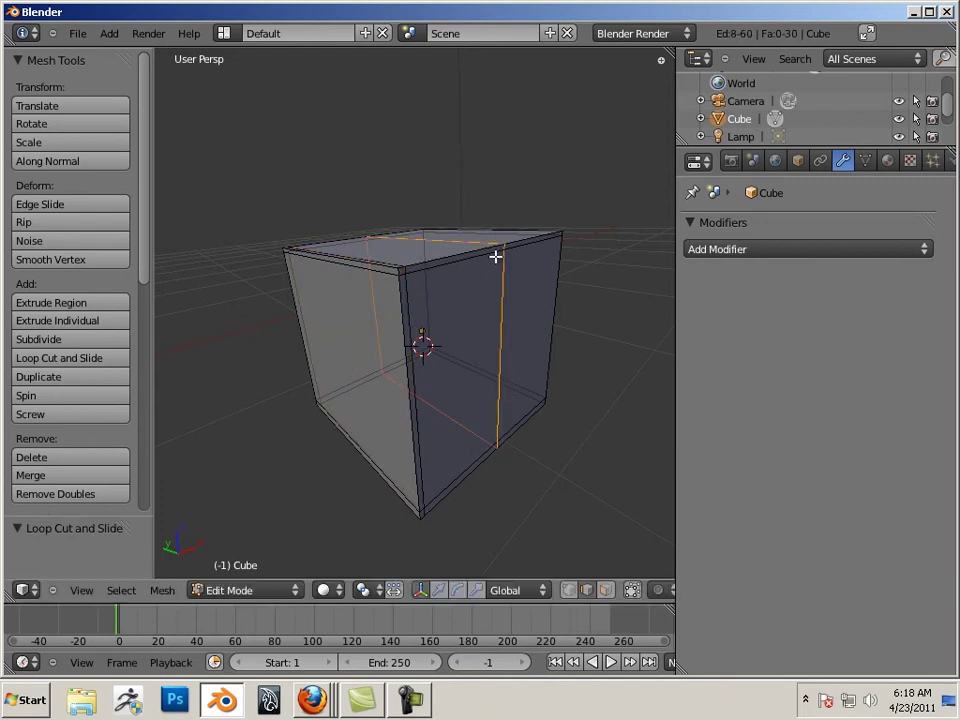
click(556, 240)
Add two more vertical loop cuts beside the remaining edges, then deselect the mesh.
middle_drag(269, 420, 489, 414)
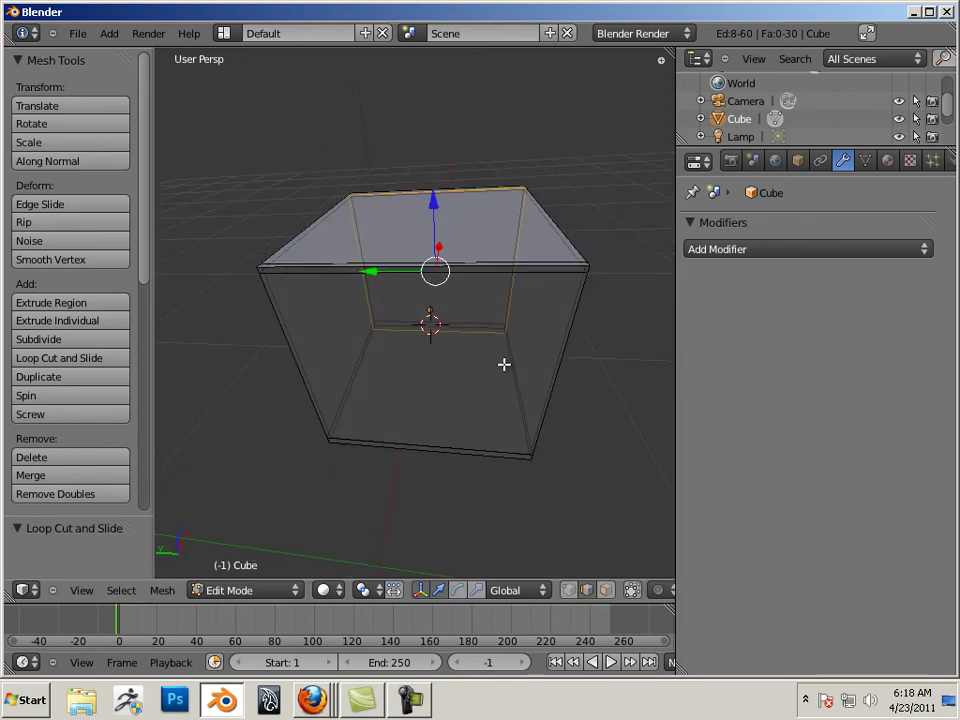
key(ctrl+r)
click(536, 266)
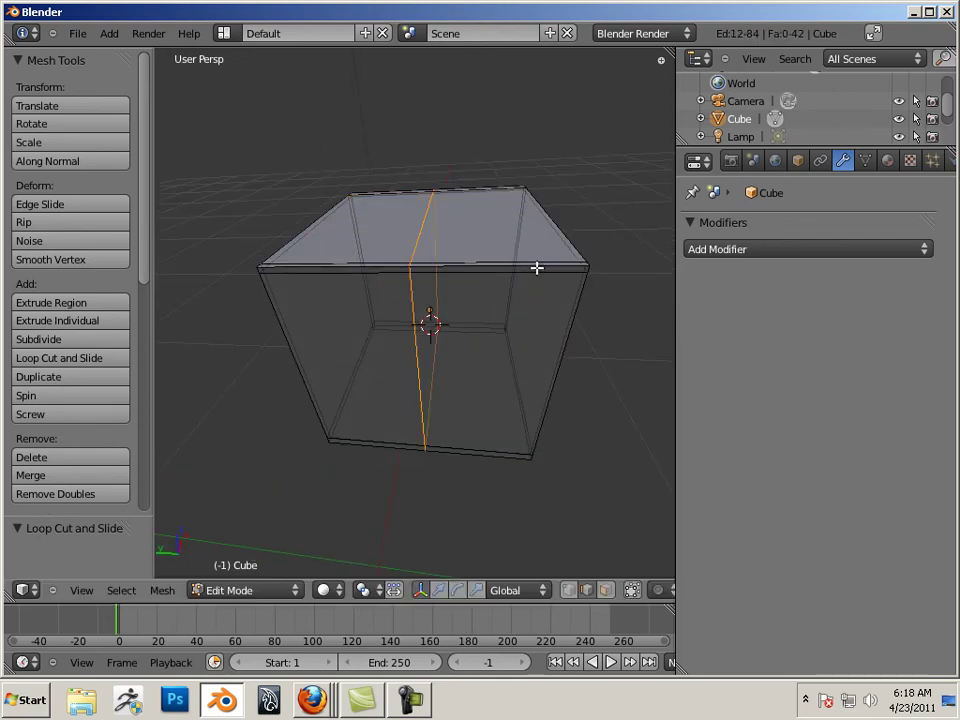
click(622, 267)
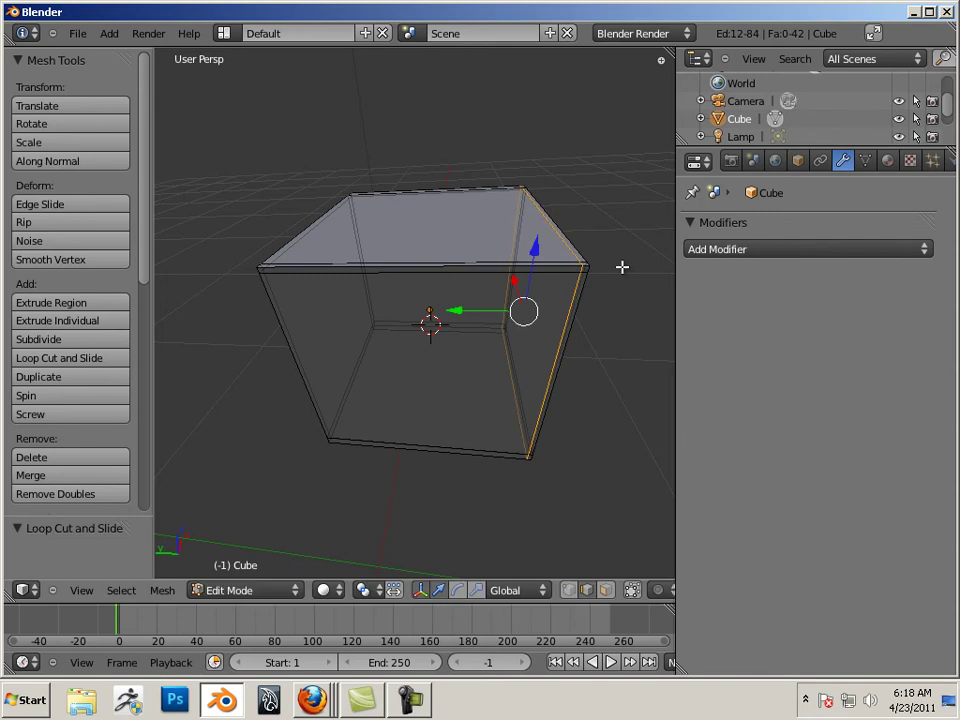
key(ctrl+r)
click(450, 267)
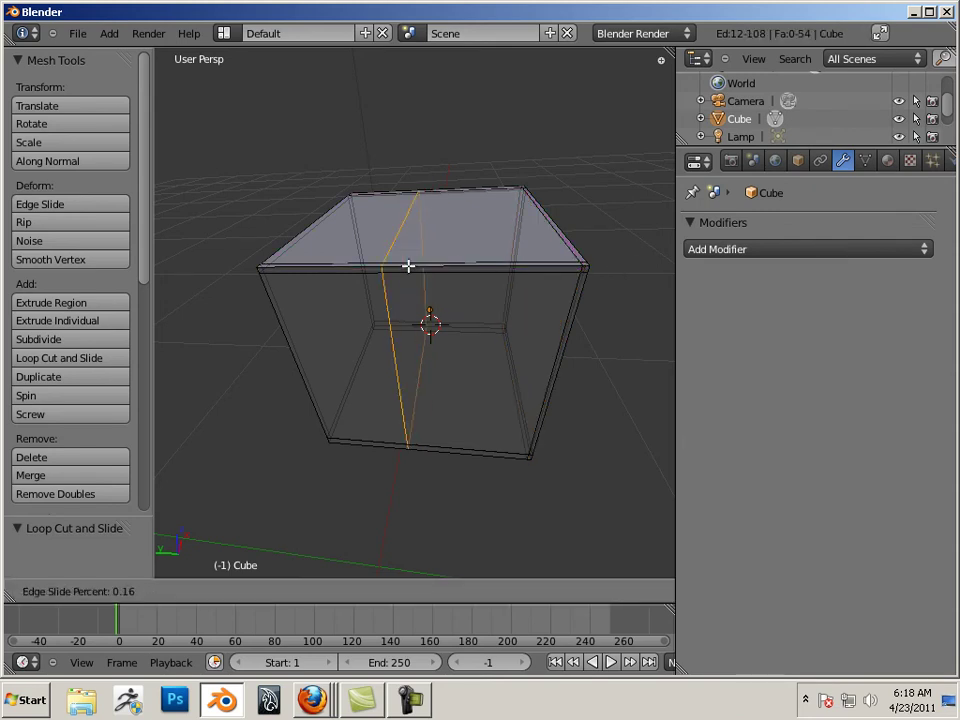
click(342, 264)
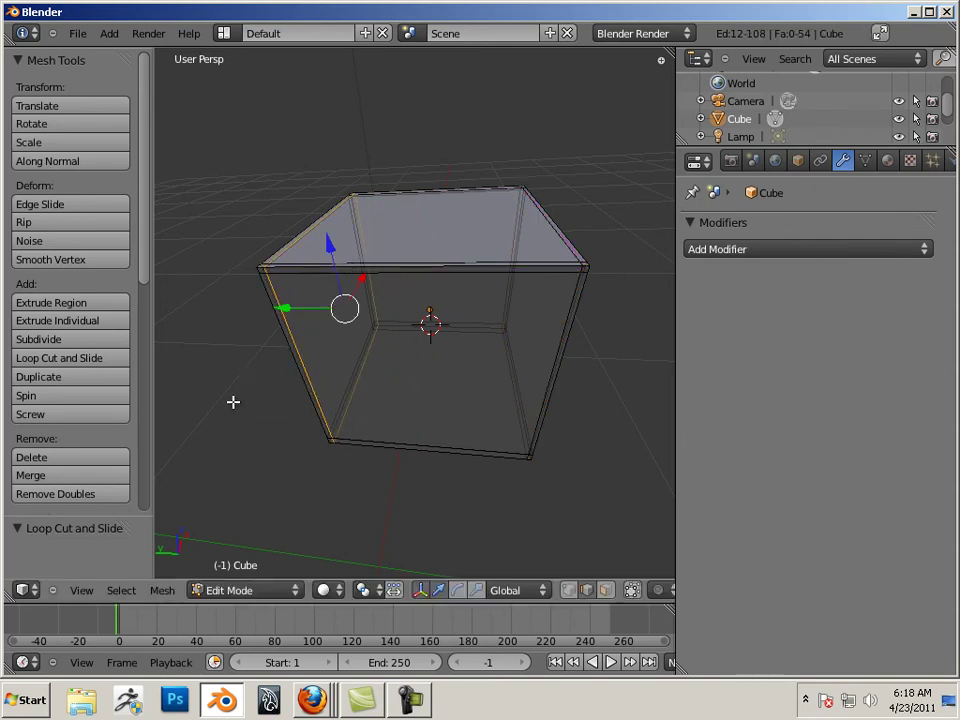
key(a)
middle_drag(236, 411, 374, 350)
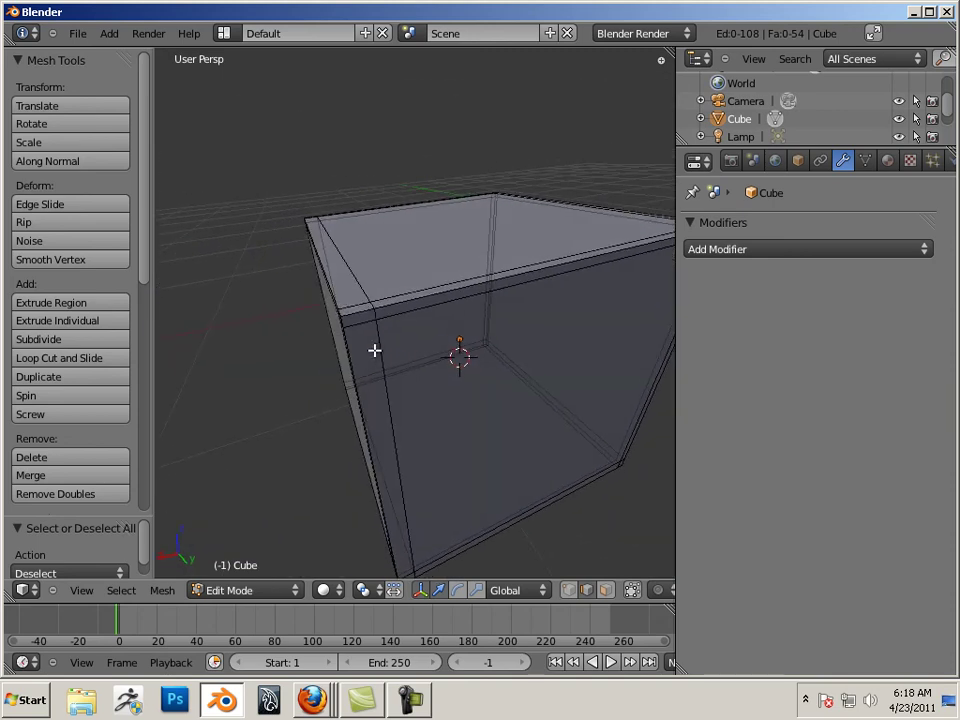
Shift the left corner edge loop 0.090 along X, then deselect the whole mesh.
alt+right_click(380, 348)
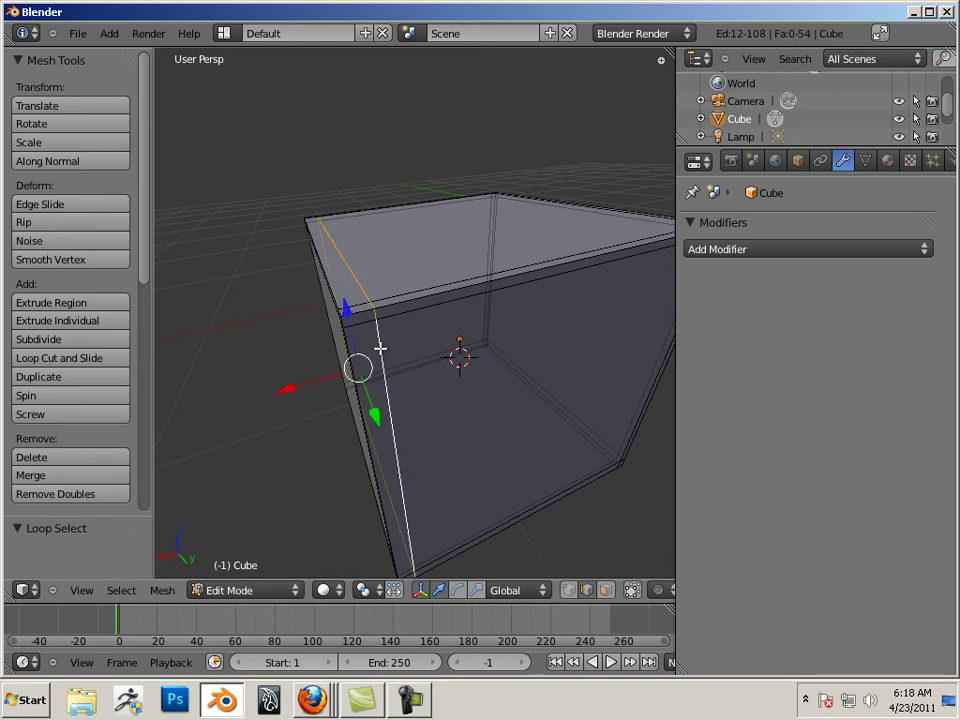
key(g)
click(281, 389)
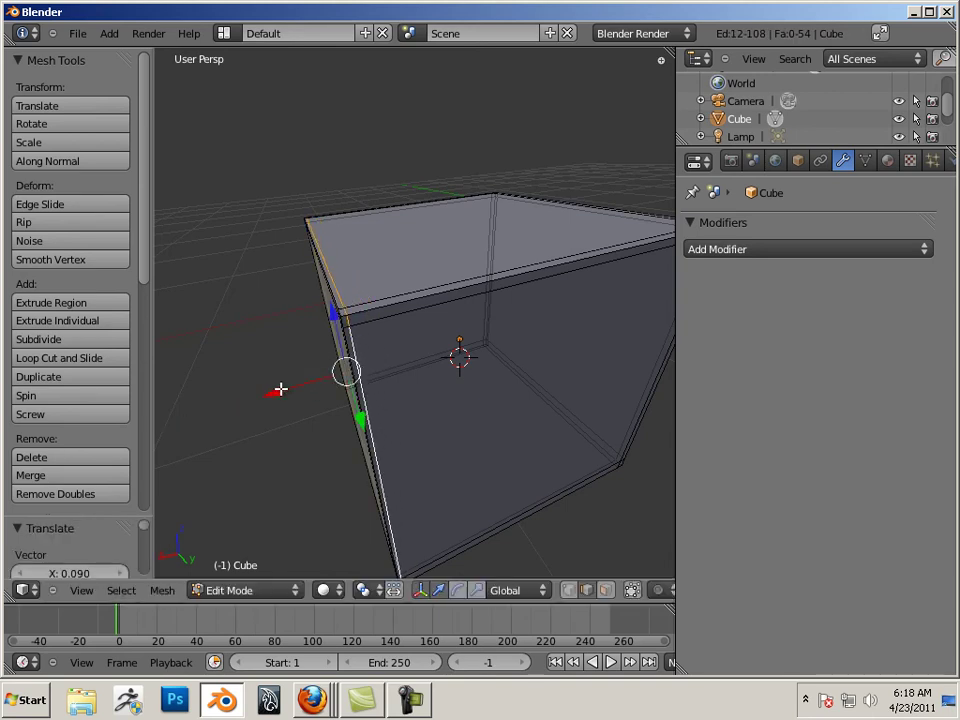
key(a)
middle_drag(231, 427, 341, 360)
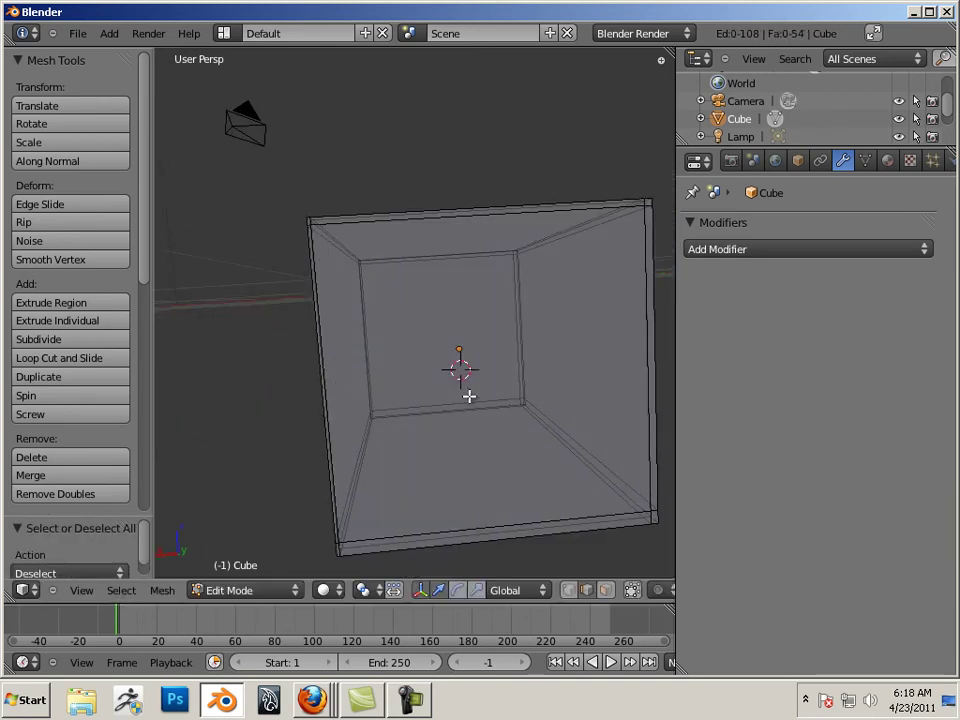
scroll(461, 392, down, 3)
middle_drag(461, 392, 486, 414)
scroll(407, 444, up, 2)
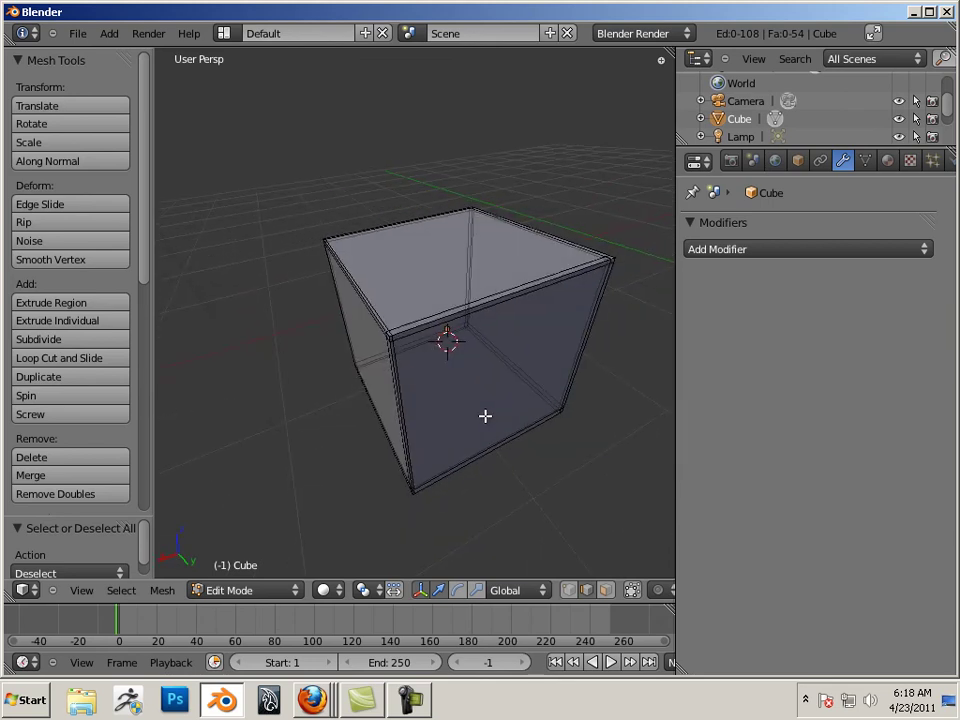
Apply a one-level Multiresolution subdivision to the cube, giving 432 edges and 216 faces.
key(Tab)
click(726, 252)
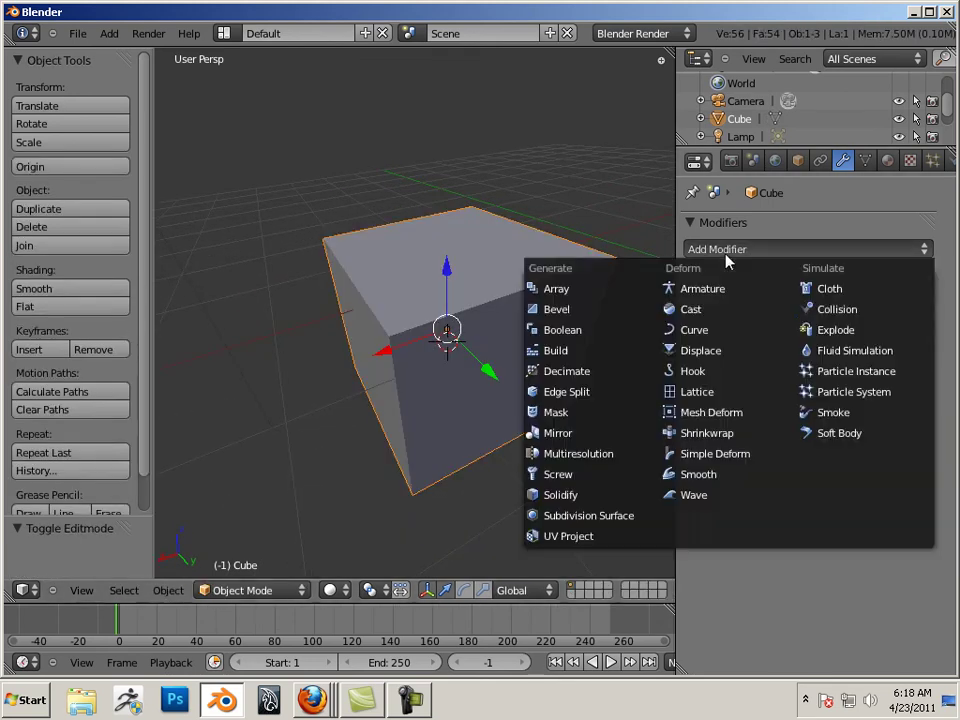
click(604, 453)
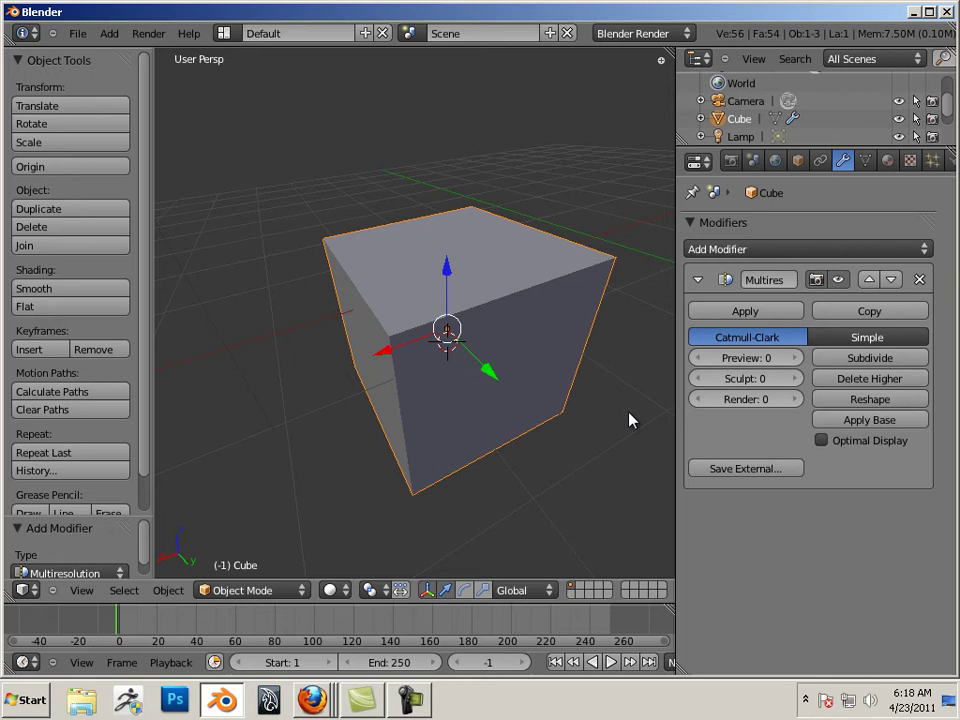
click(875, 360)
scroll(437, 290, up, 6)
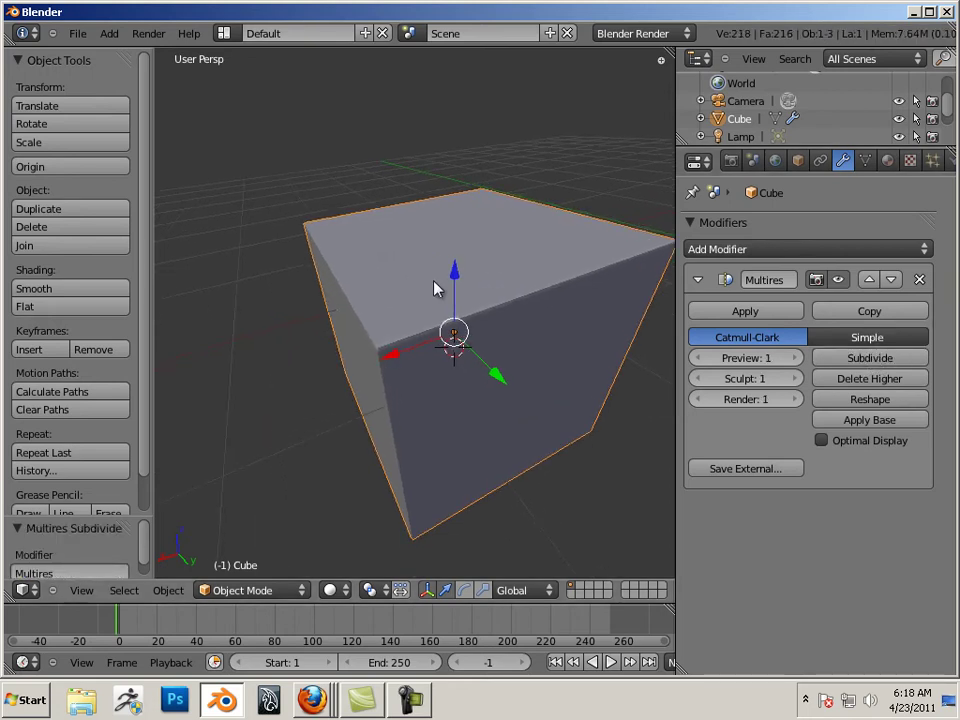
scroll(437, 302, down, 3)
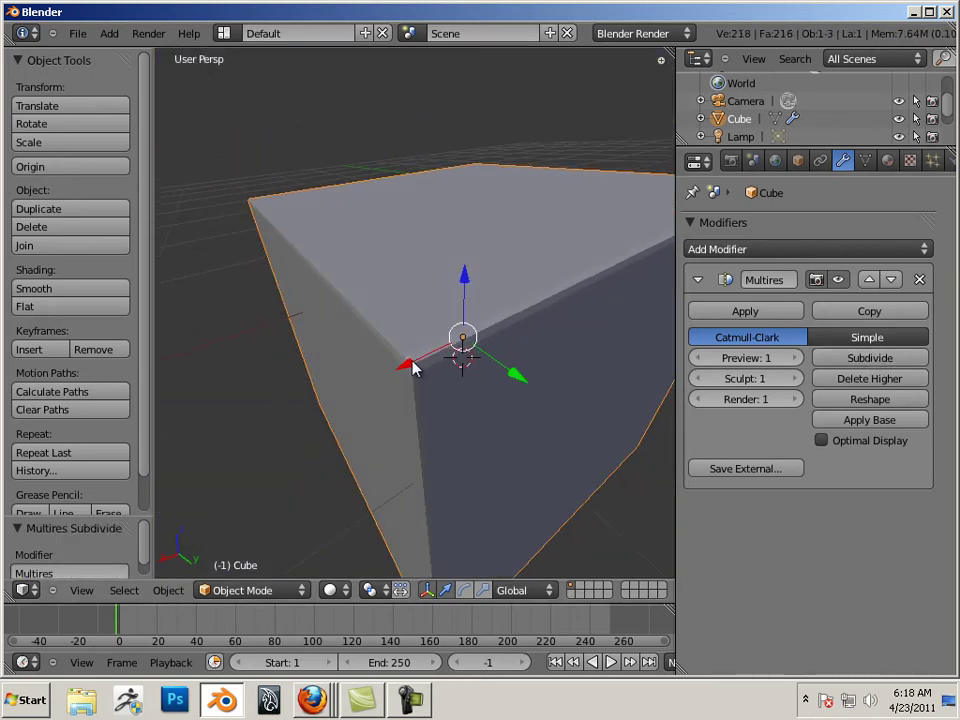
click(745, 311)
key(Tab)
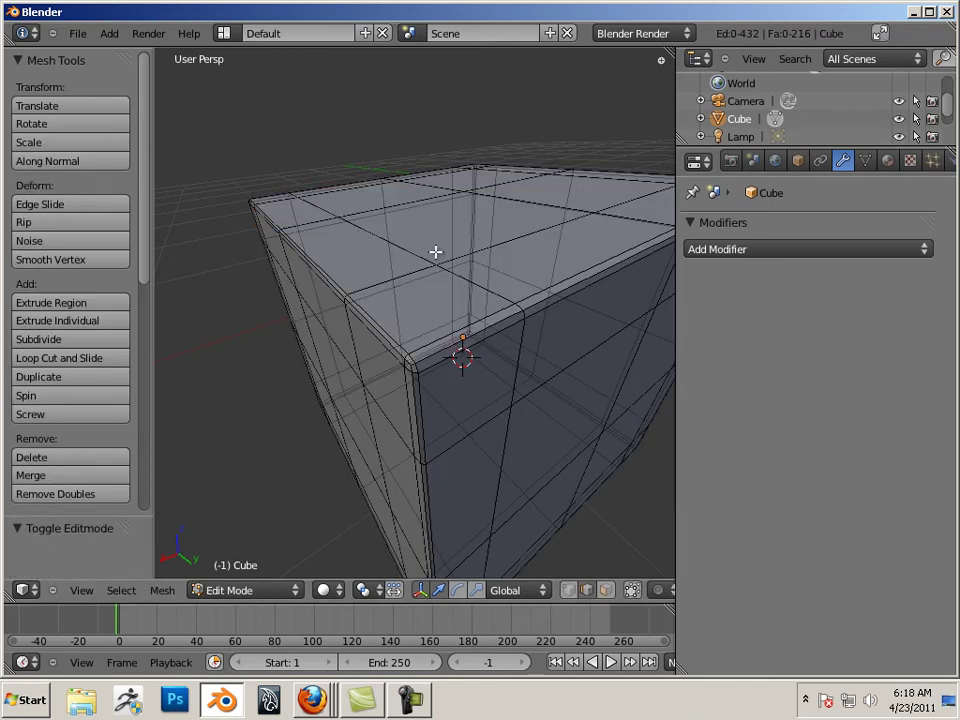
scroll(435, 253, down, 5)
middle_drag(297, 240, 401, 250)
scroll(401, 250, up, 4)
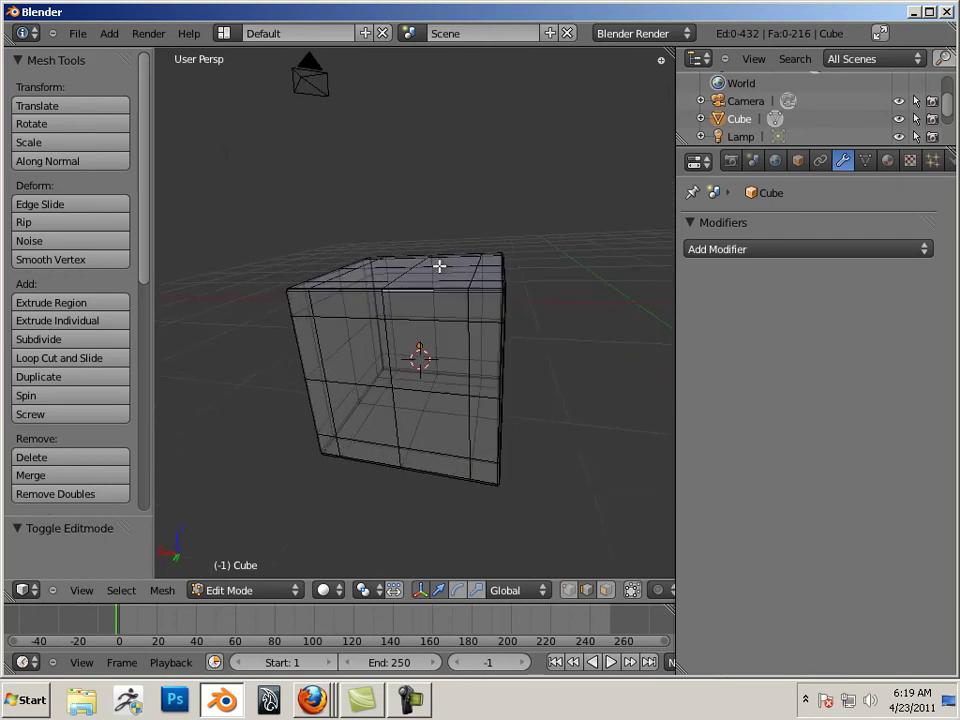
middle_drag(464, 270, 355, 272)
scroll(499, 280, down, 3)
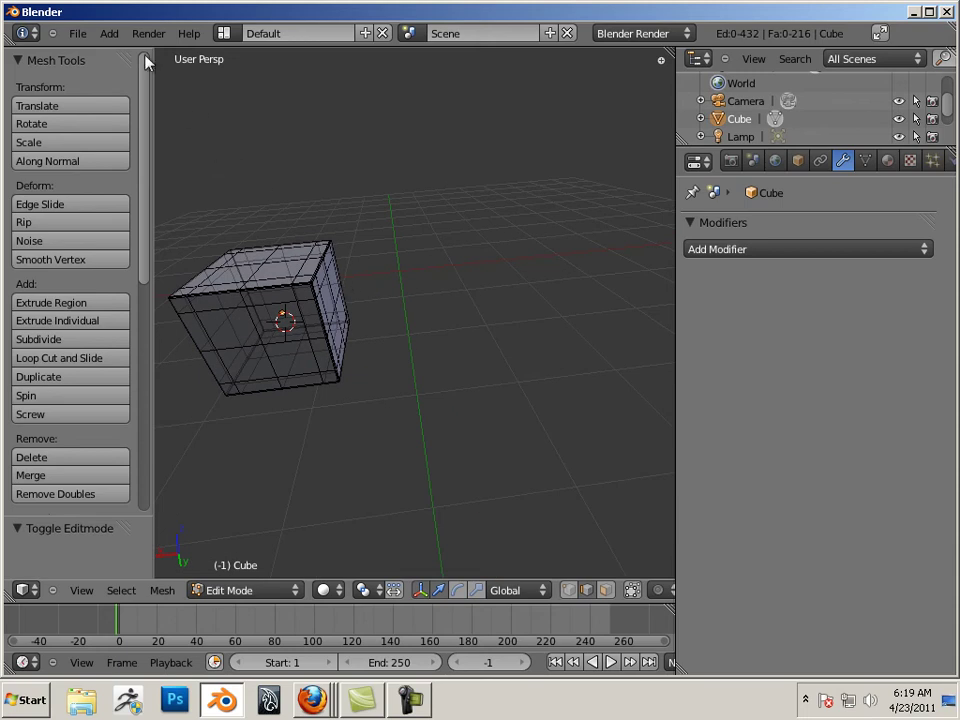
click(112, 34)
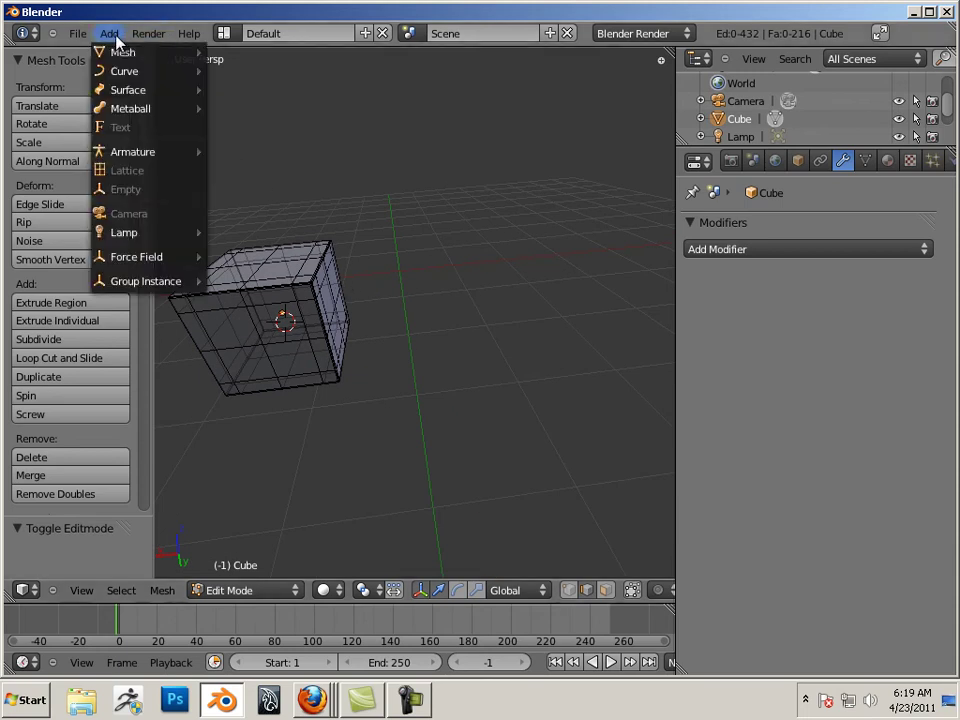
mouse_move(108, 52)
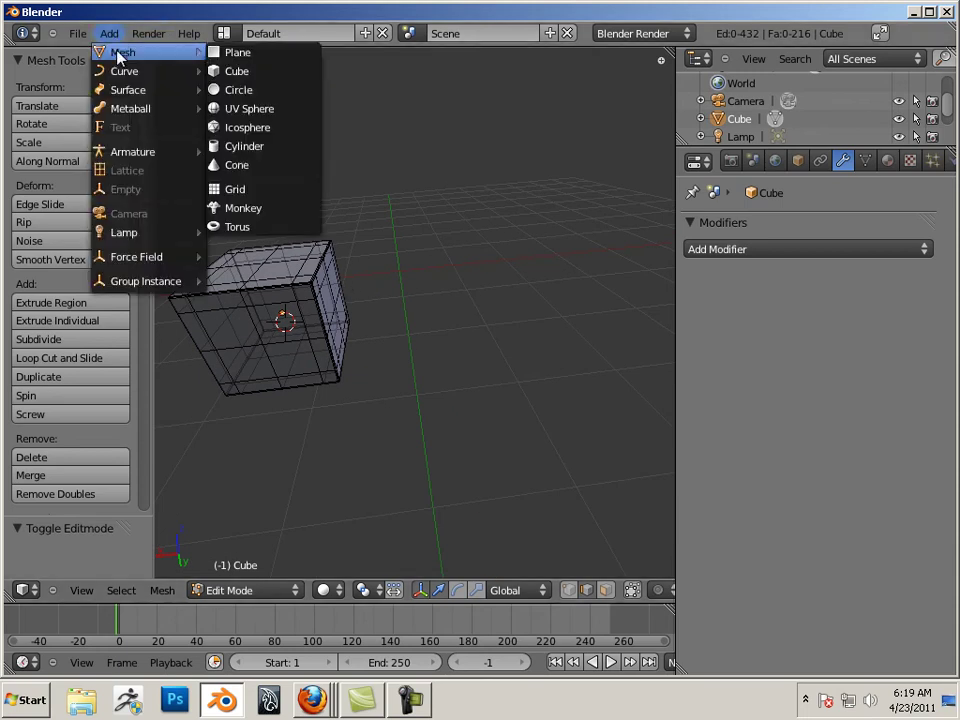
click(230, 72)
key(g)
key(x)
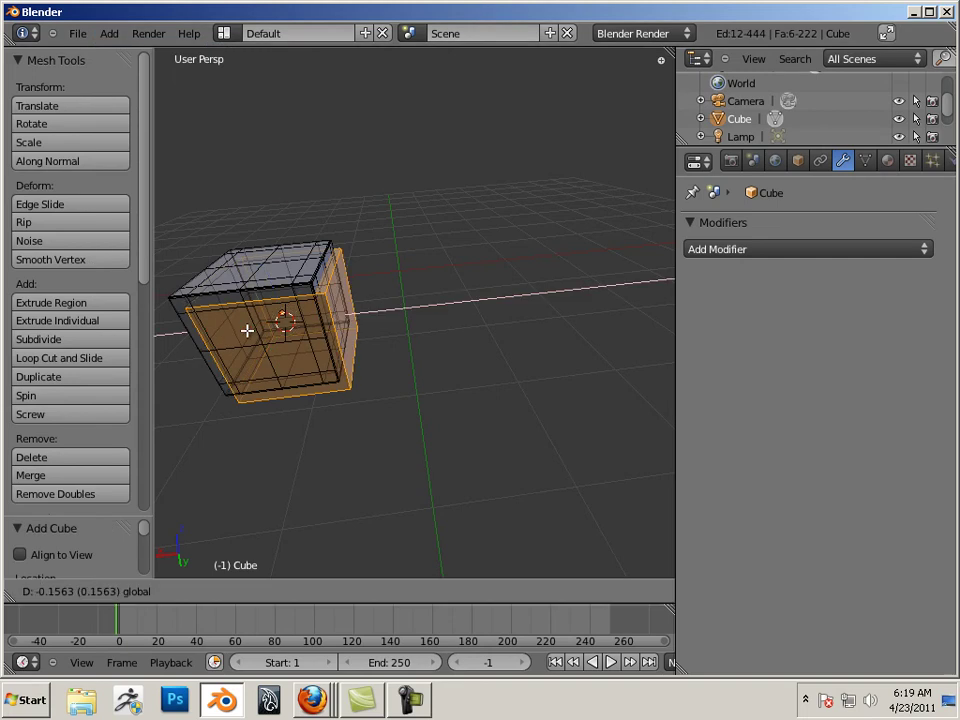
click(403, 321)
middle_drag(445, 307, 367, 284)
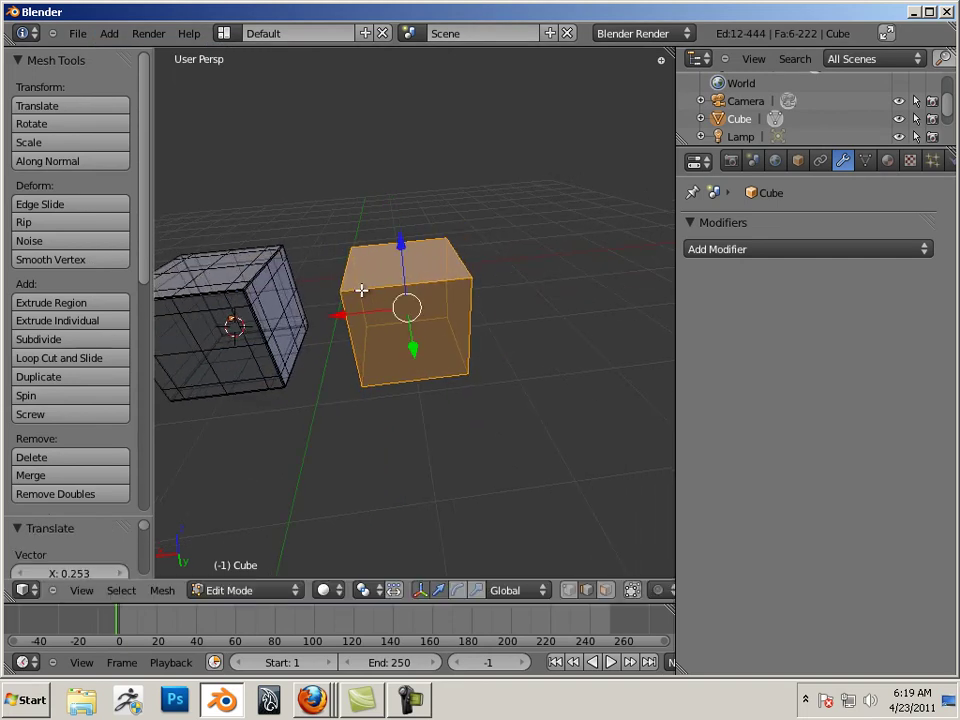
key(x)
key(Escape)
key(x)
click(340, 219)
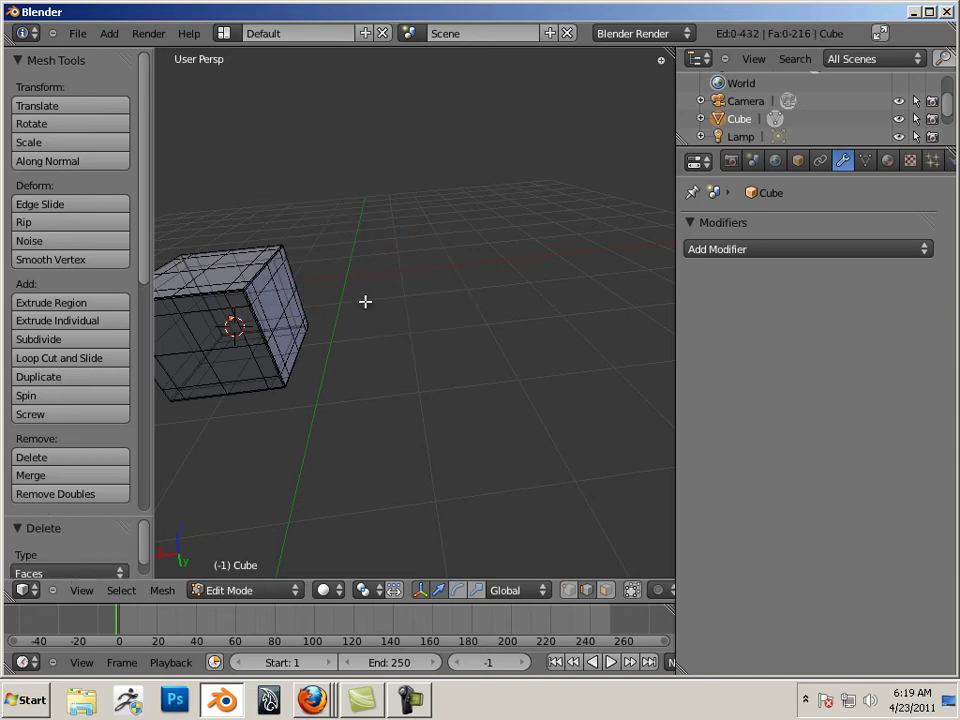
Add a second cube, Cube.001, and move it beside the first cube.
key(Tab)
click(114, 33)
mouse_move(126, 58)
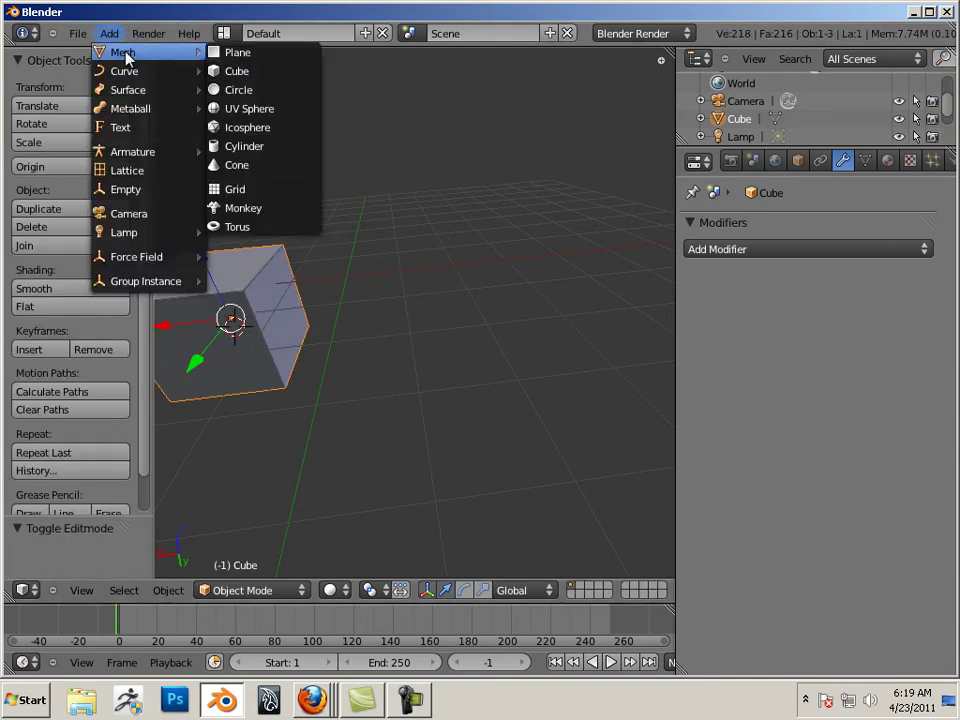
click(272, 75)
key(g)
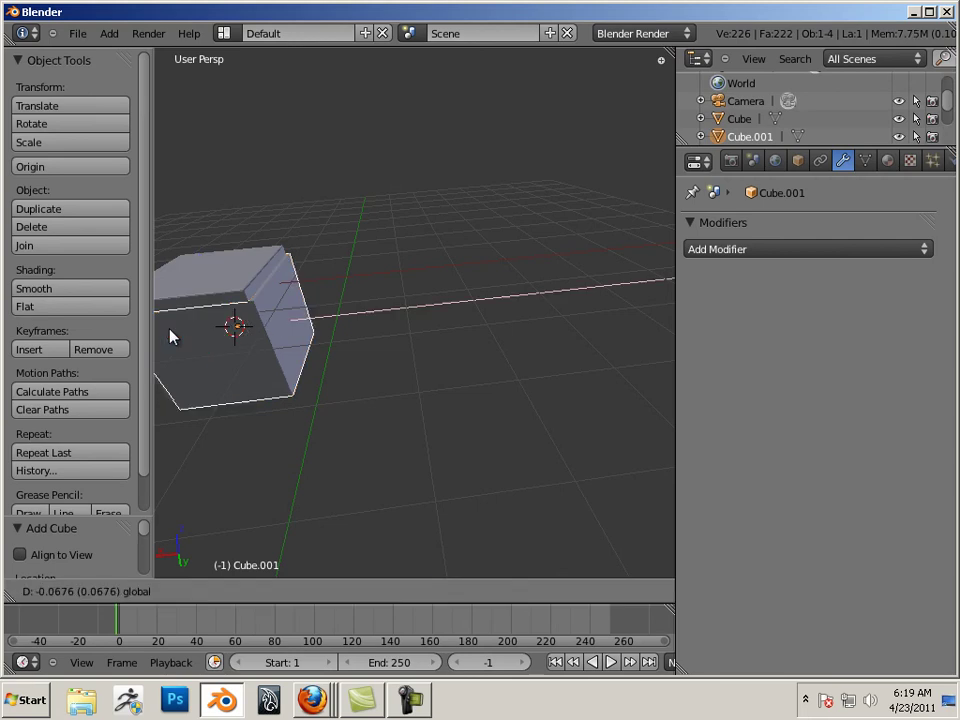
click(355, 324)
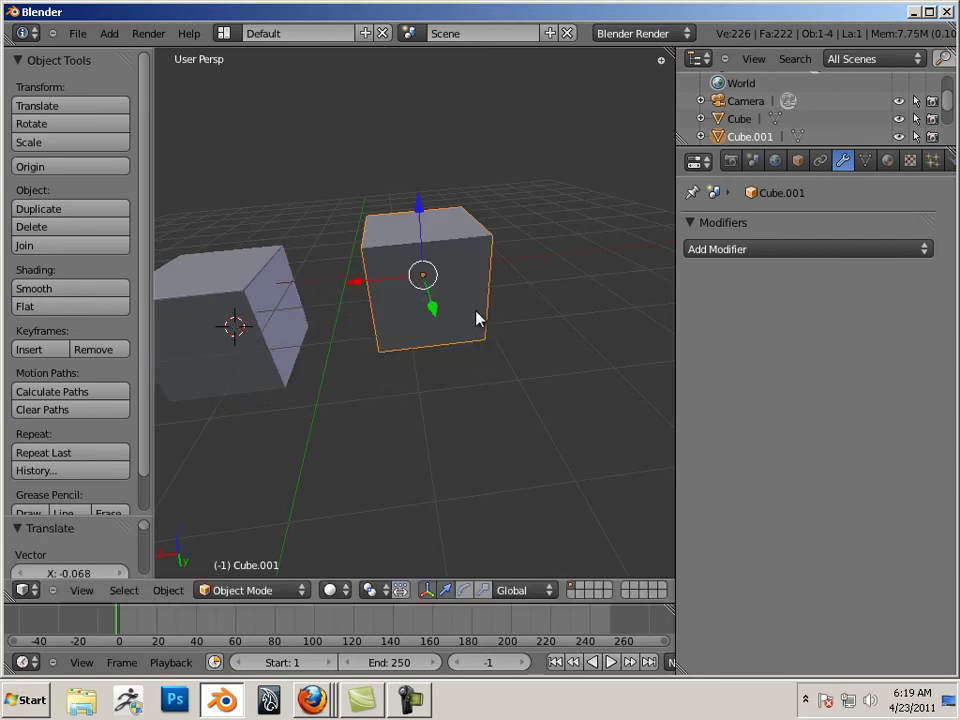
middle_drag(476, 318, 429, 356)
scroll(452, 326, up, 4)
scroll(448, 322, down, 2)
Fine-tune Cube.001's position and enter Edit Mode on its mesh.
key(g)
click(390, 318)
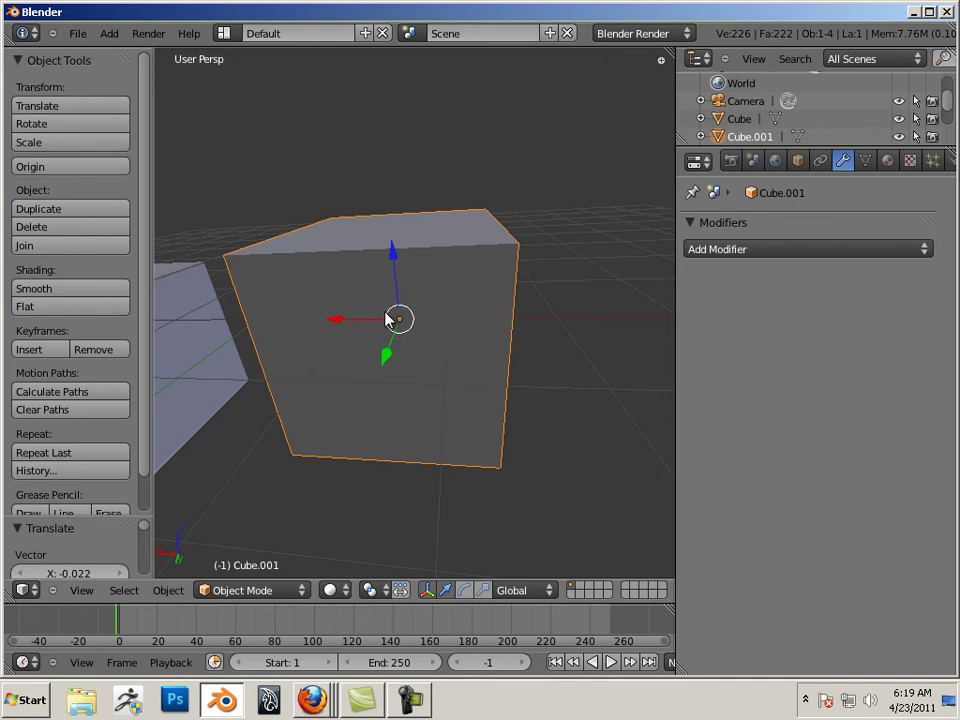
middle_drag(356, 332, 255, 354)
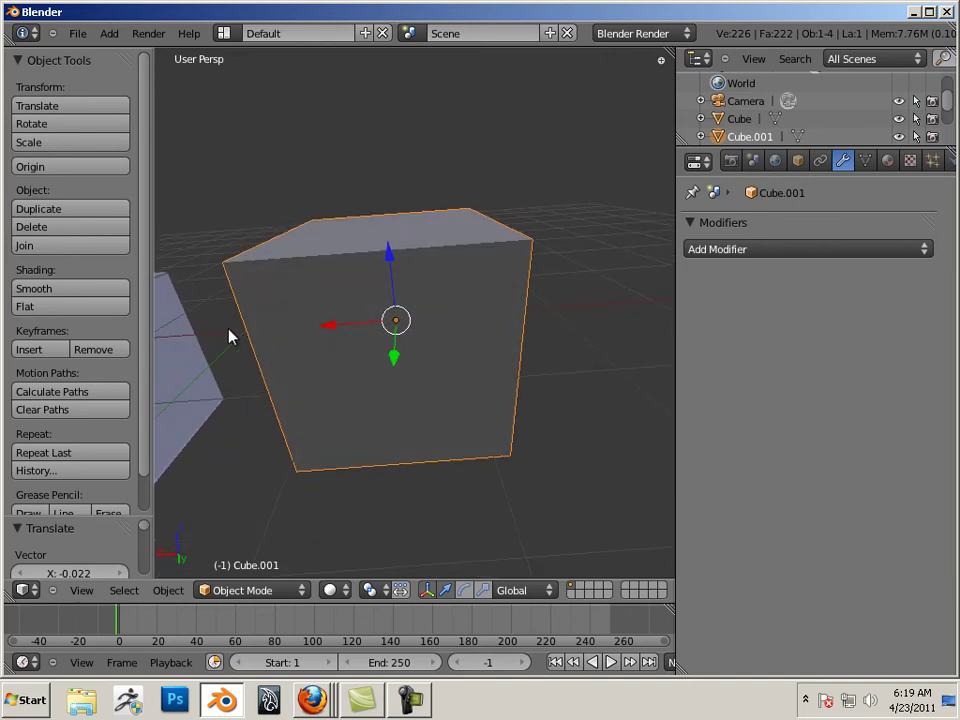
mouse_move(238, 348)
middle_down()
mouse_move(236, 334)
mouse_move(252, 342)
middle_up()
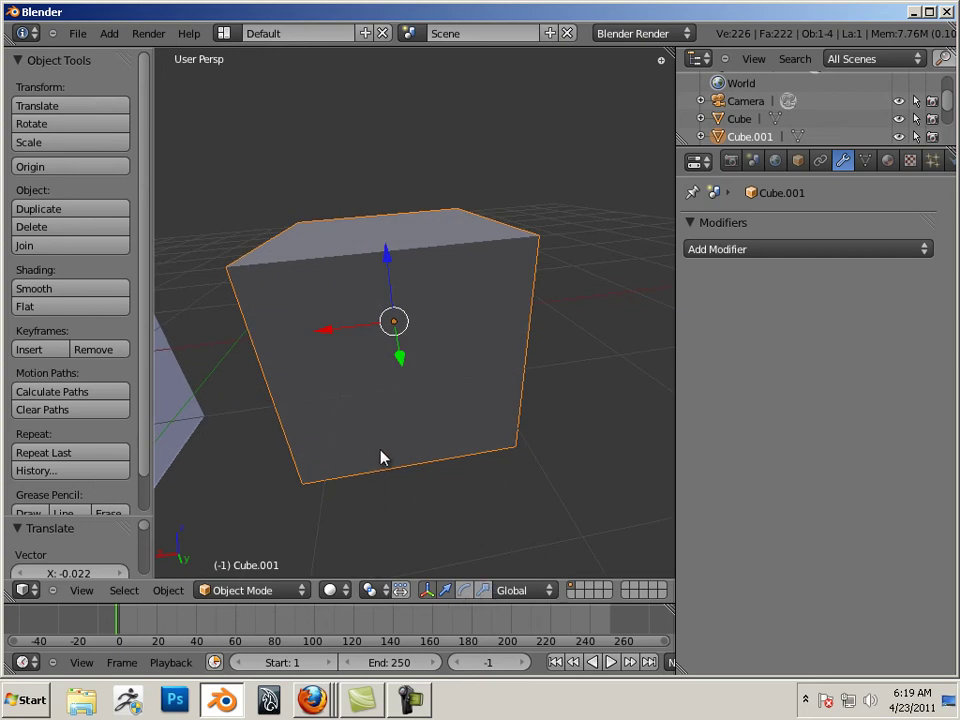
key(Tab)
mouse_move(366, 491)
middle_down()
mouse_move(354, 476)
mouse_move(364, 486)
middle_up()
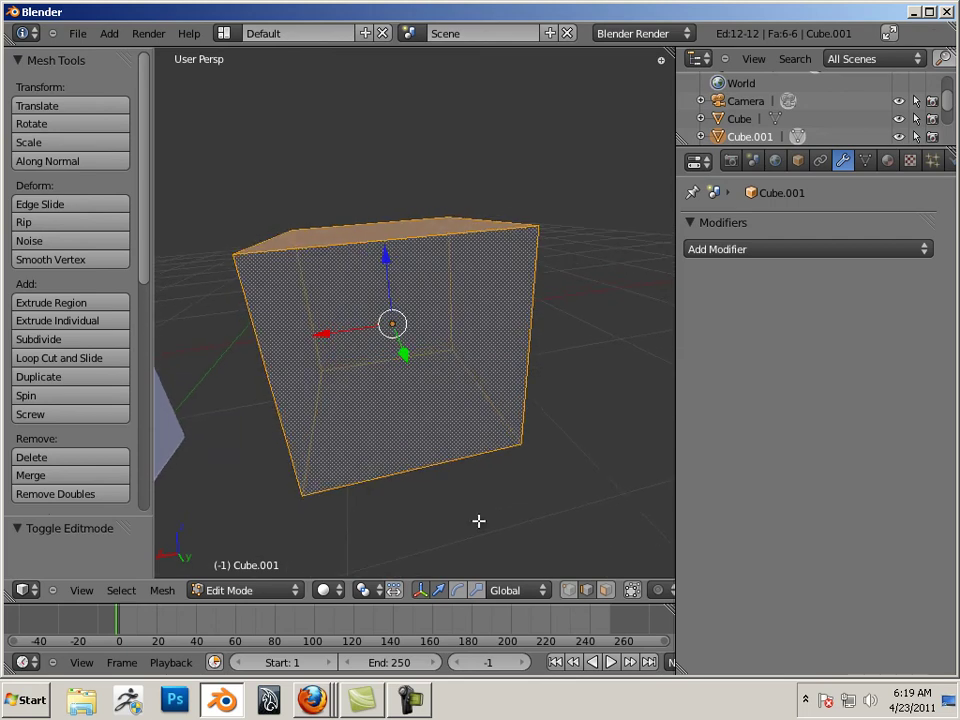
In vertex select mode, select the four top vertices of Cube.001.
shift+click(568, 590)
right_click(284, 183)
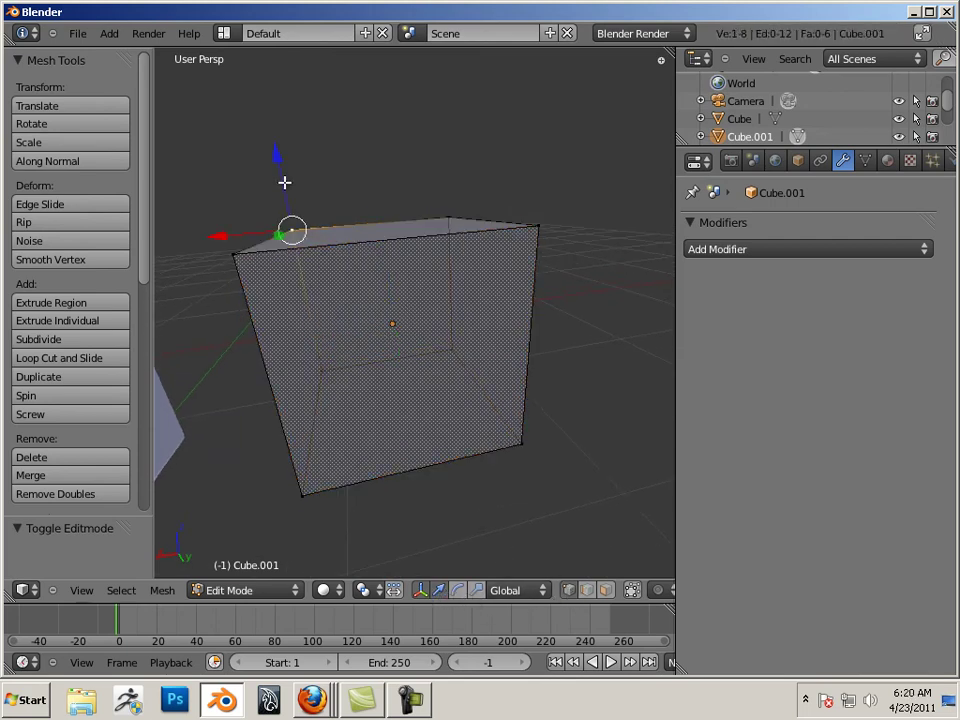
mouse_move(325, 131)
ctrl+mouse_down()
mouse_move(321, 302)
mouse_move(477, 142)
ctrl+mouse_up()
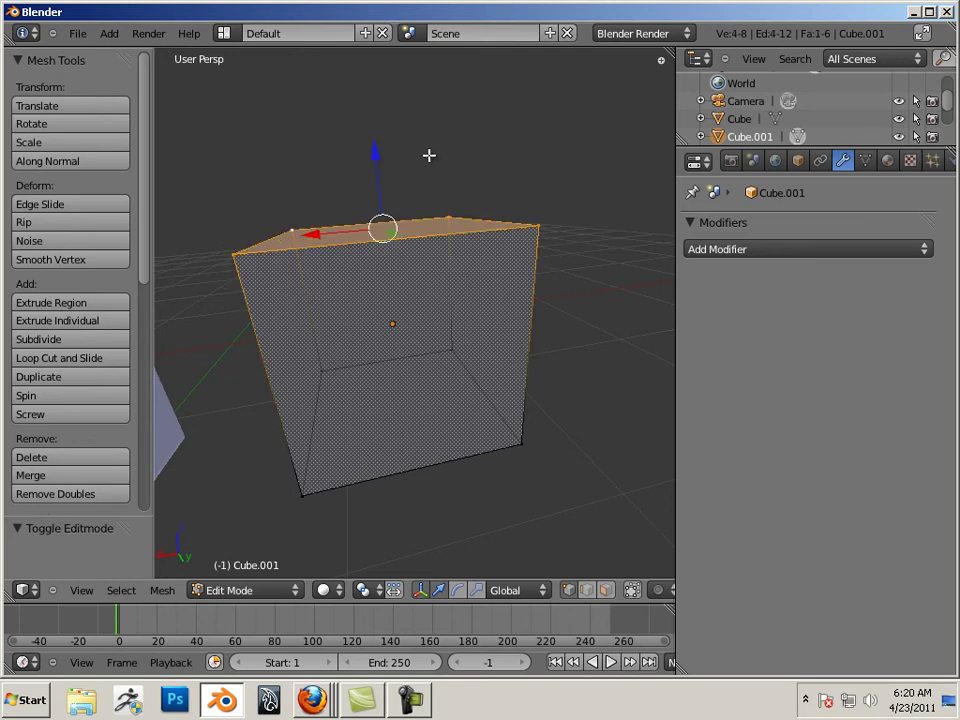
shift+middle_drag(432, 156, 444, 156)
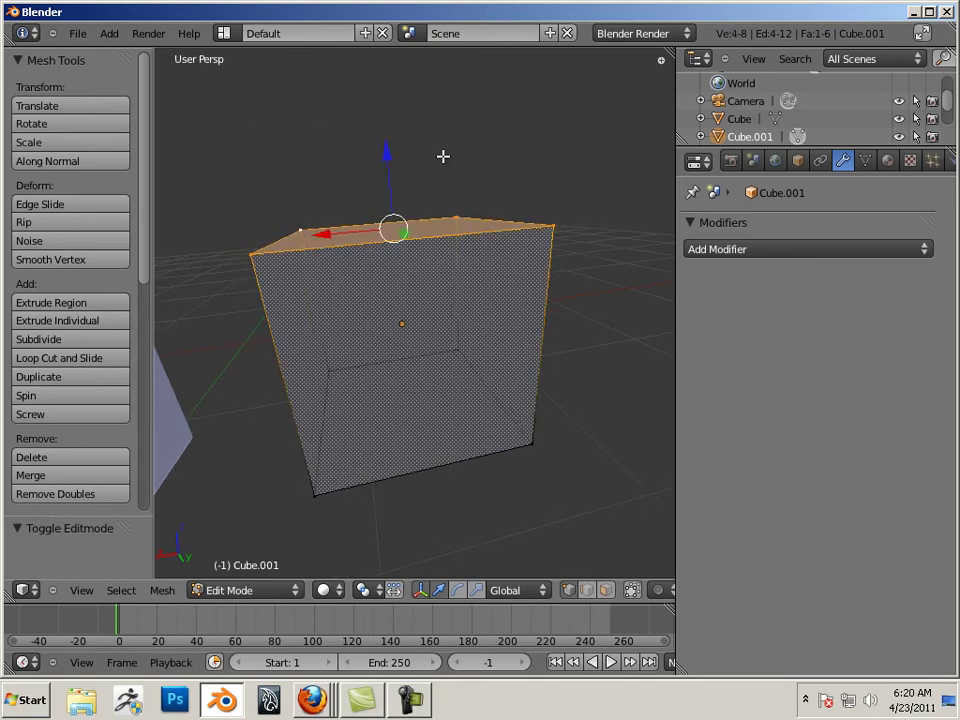
Scale the top vertices down to a single point, forming a four-sided pyramid.
key(ctrl+alt+s)
drag(400, 218, 392, 223)
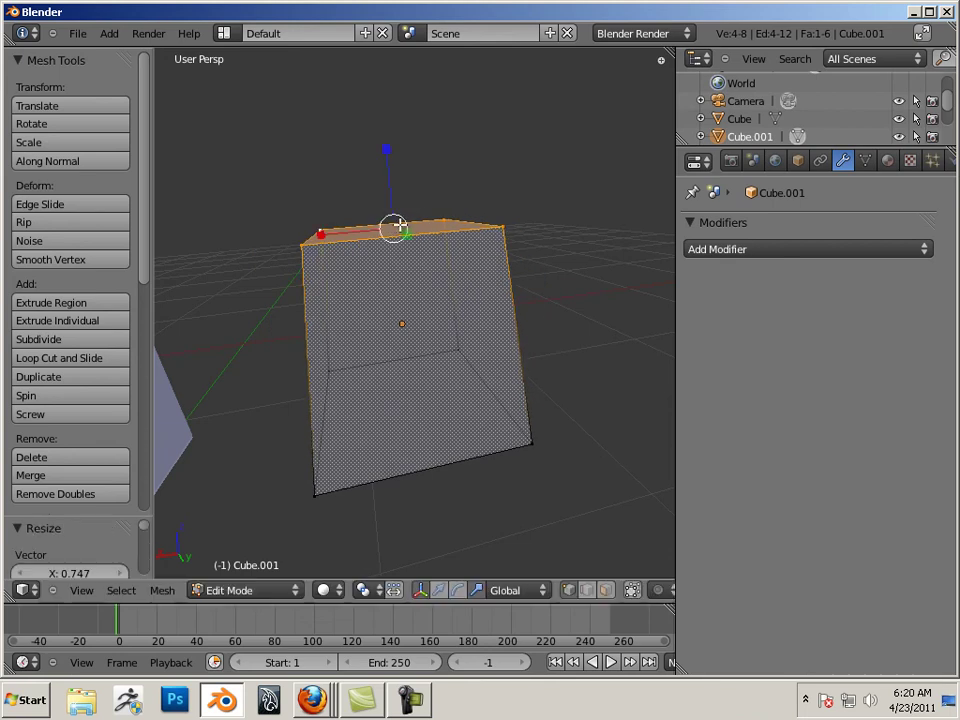
middle_drag(392, 223, 480, 287)
drag(405, 229, 441, 240)
middle_drag(441, 240, 392, 229)
drag(397, 229, 397, 224)
right_click(506, 306)
middle_drag(506, 306, 369, 334)
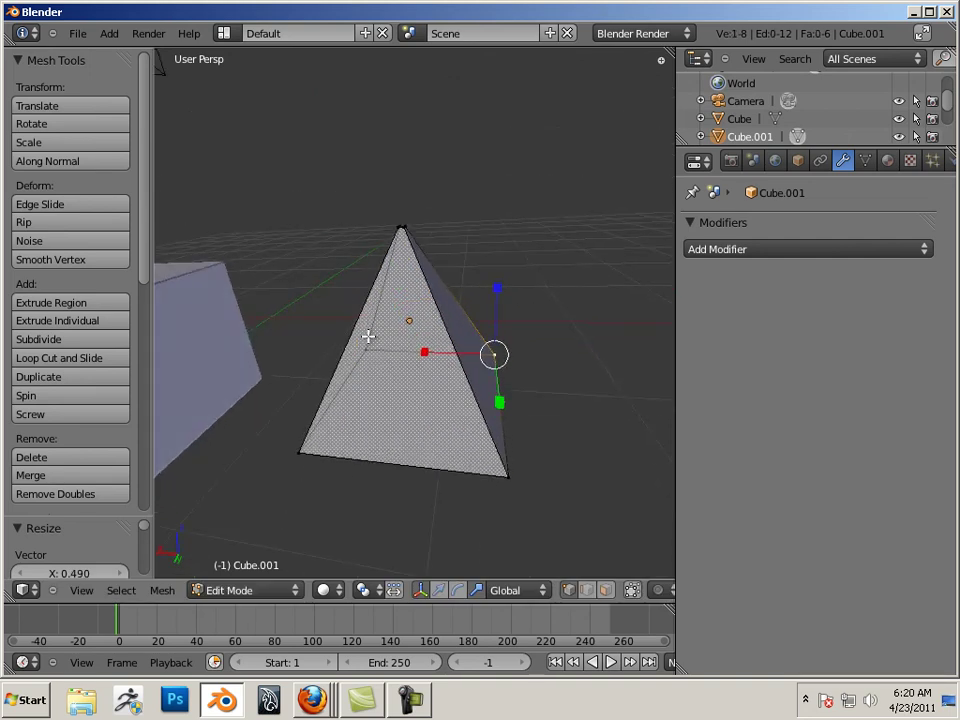
scroll(444, 373, up, 3)
scroll(456, 236, up, 2)
middle_drag(456, 236, 325, 315)
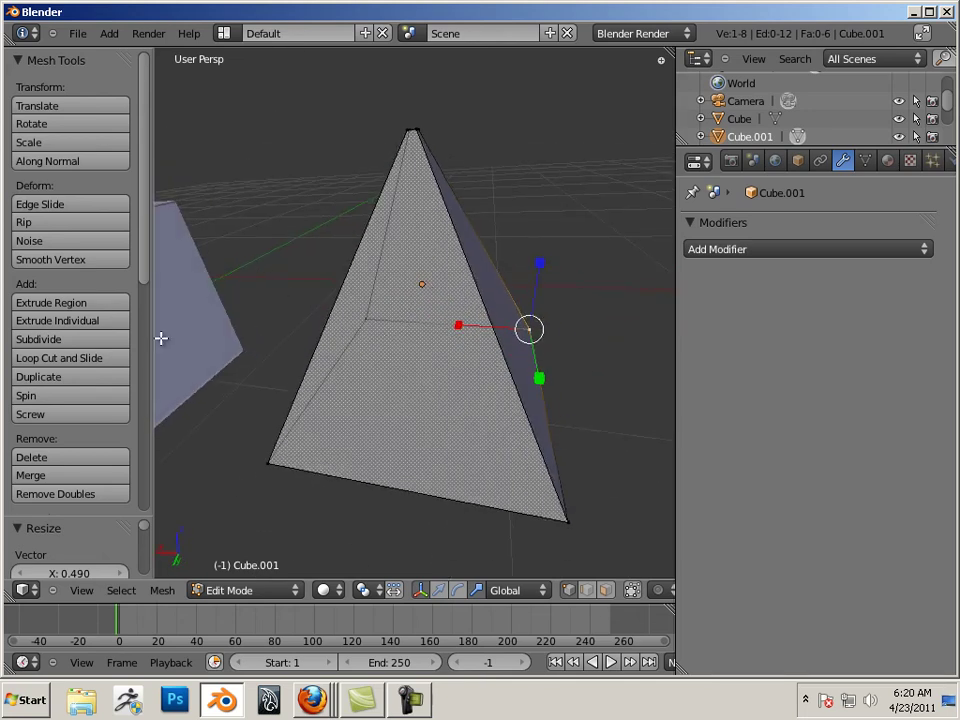
Add four loop cuts on the pyramid, slid near the apex, base and two sloping edges.
key(a)
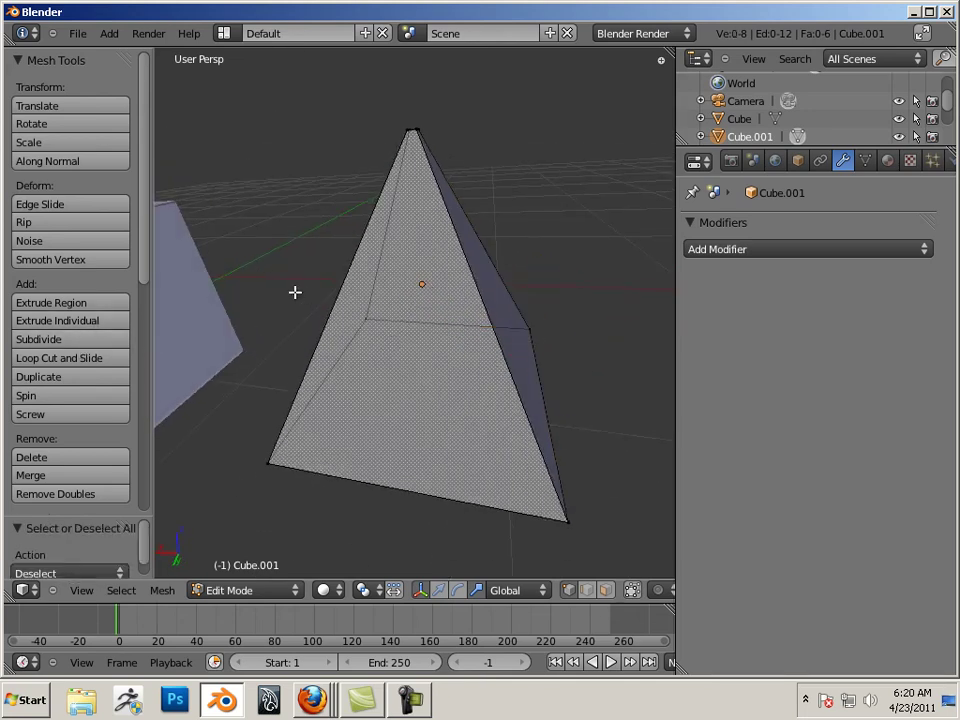
key(ctrl+r)
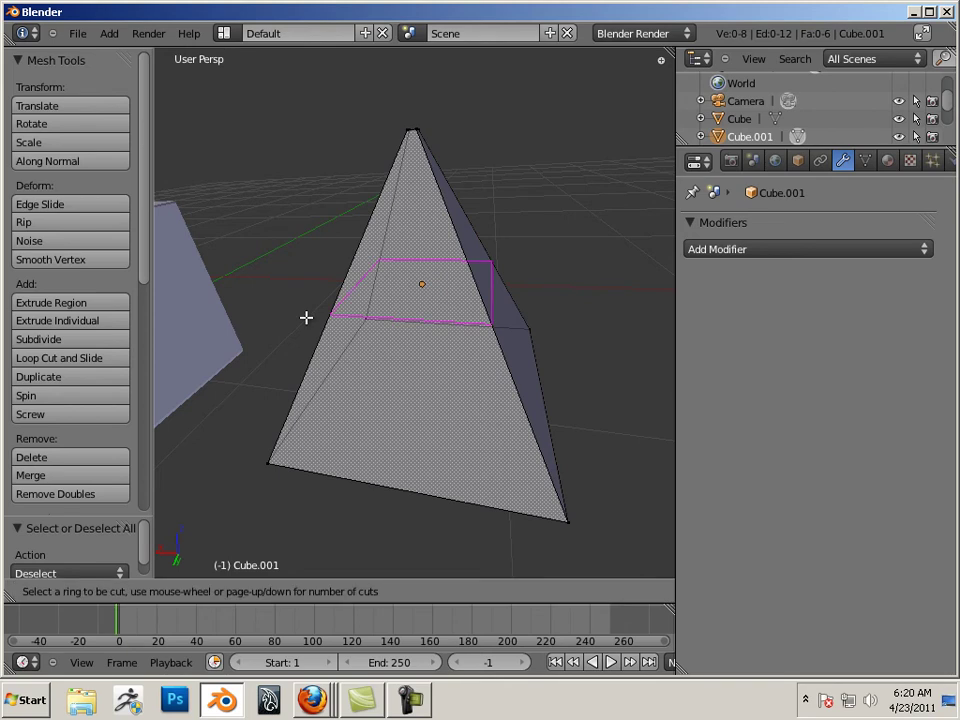
click(489, 321)
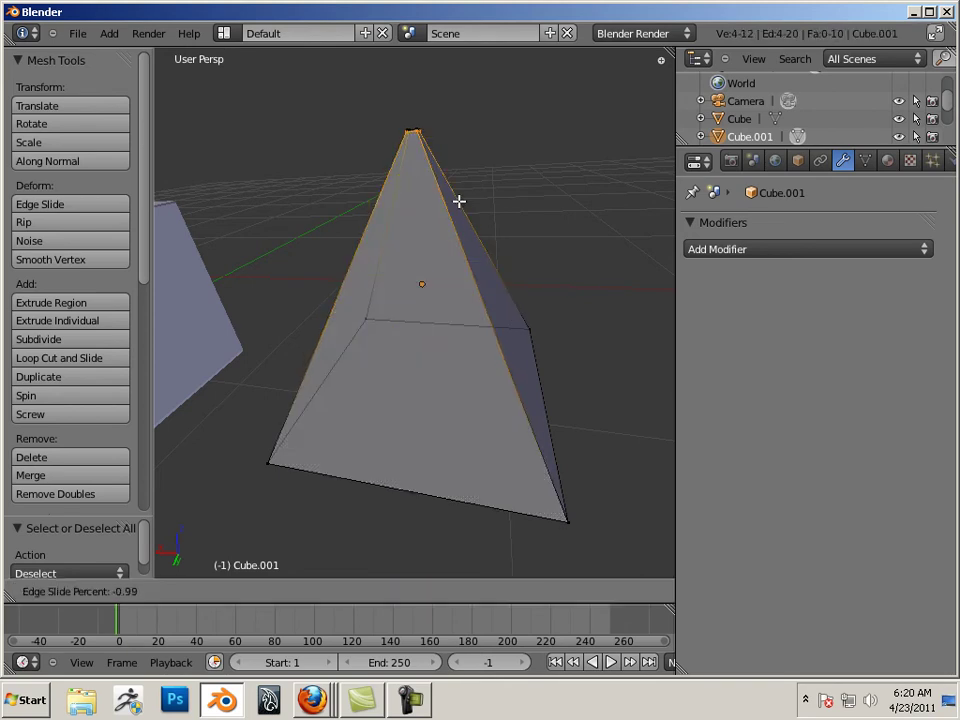
click(458, 201)
key(ctrl+r)
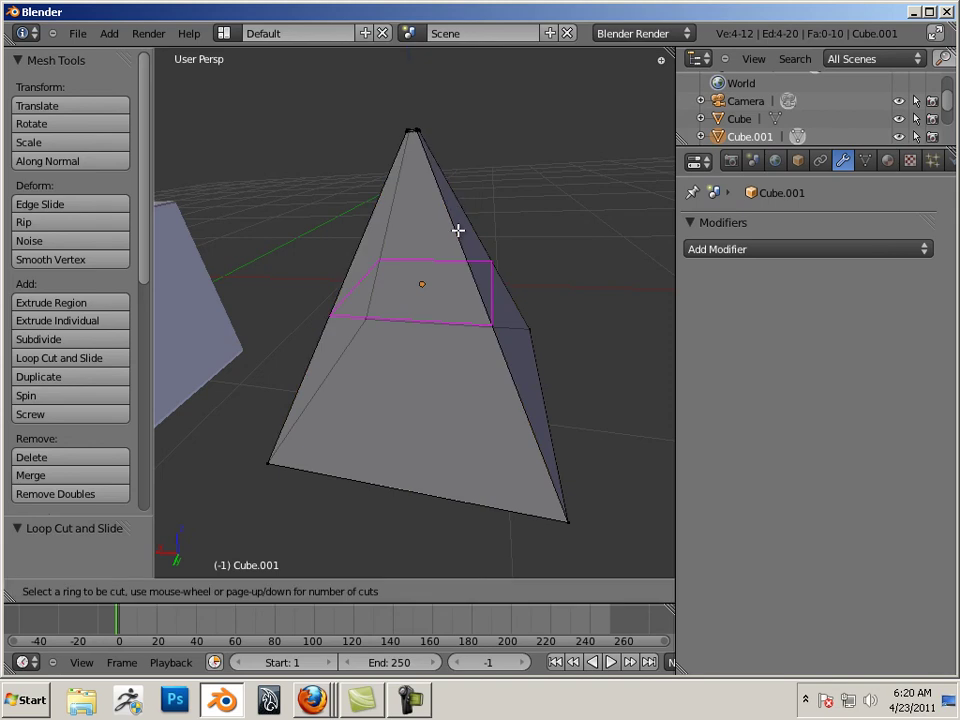
click(477, 267)
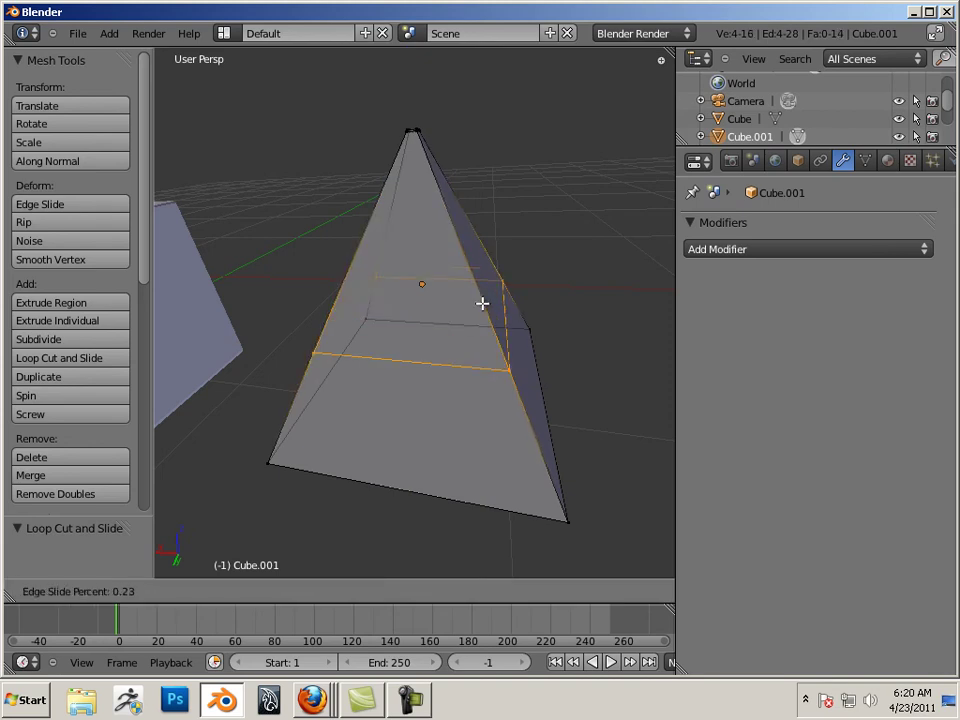
click(499, 393)
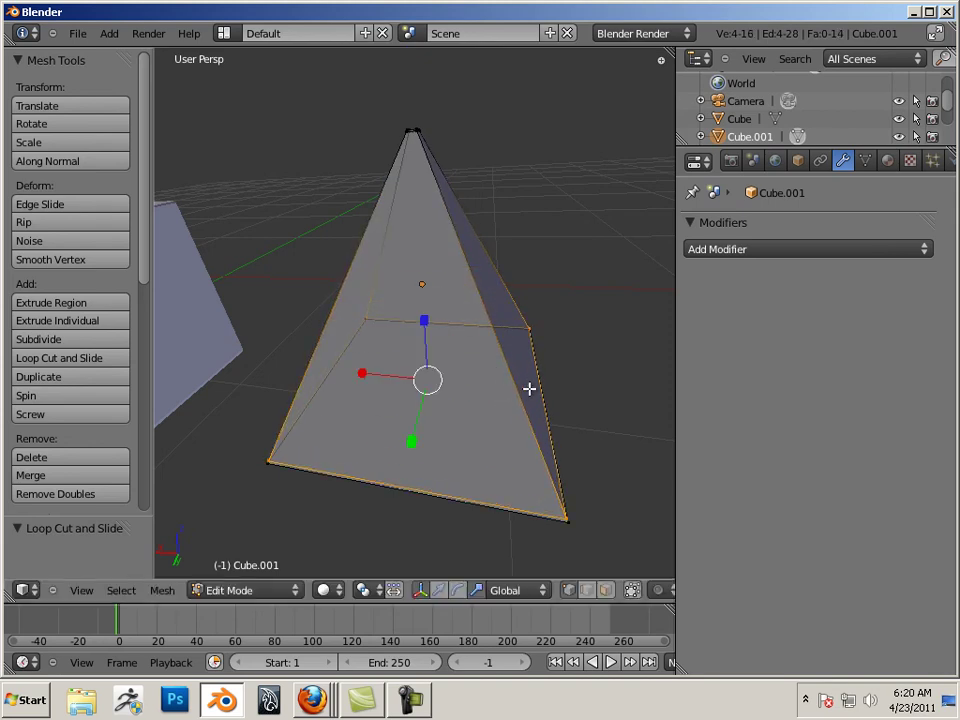
key(ctrl+r)
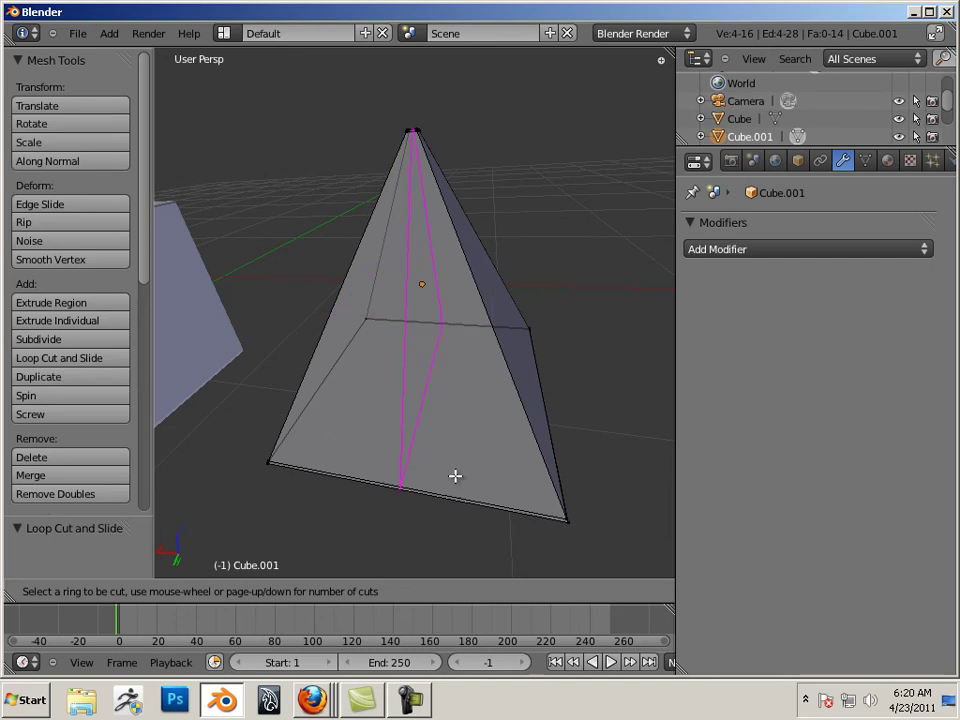
click(541, 515)
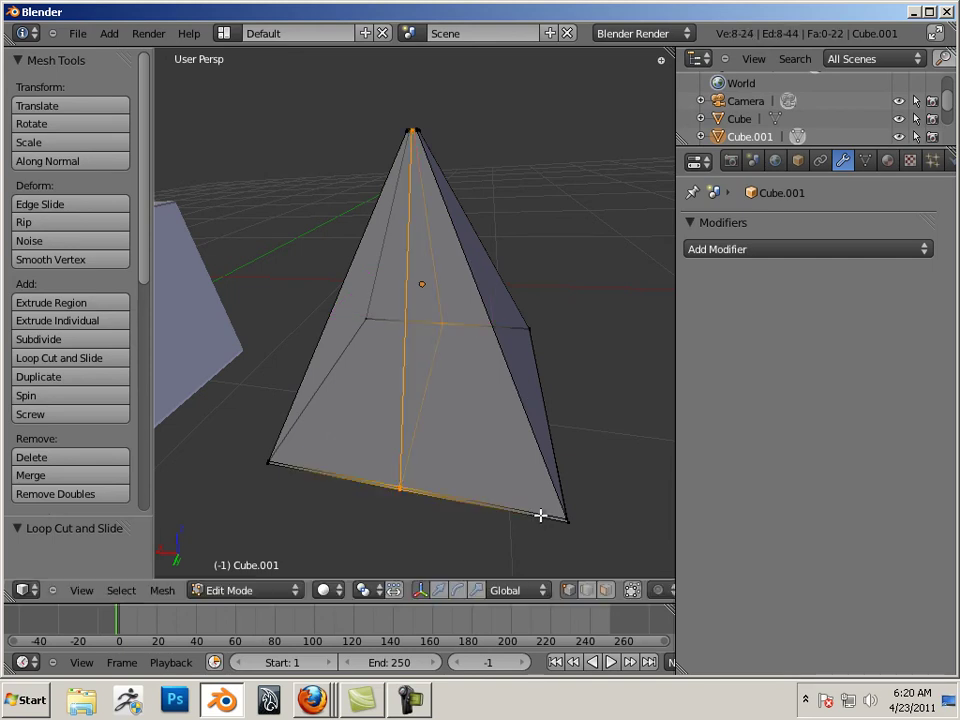
click(608, 507)
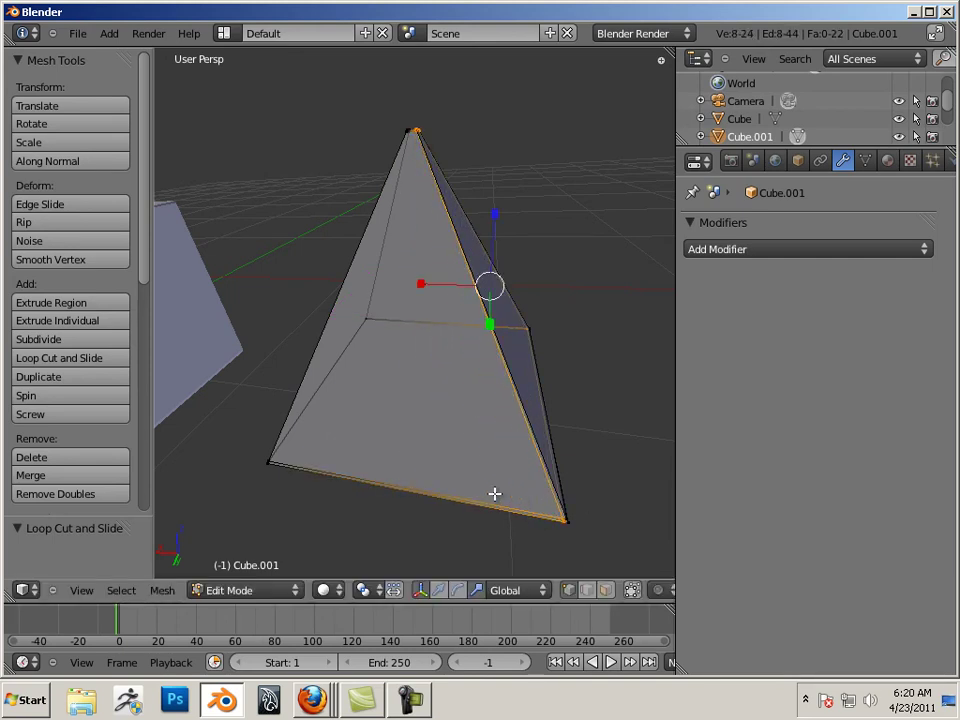
key(ctrl+r)
click(490, 496)
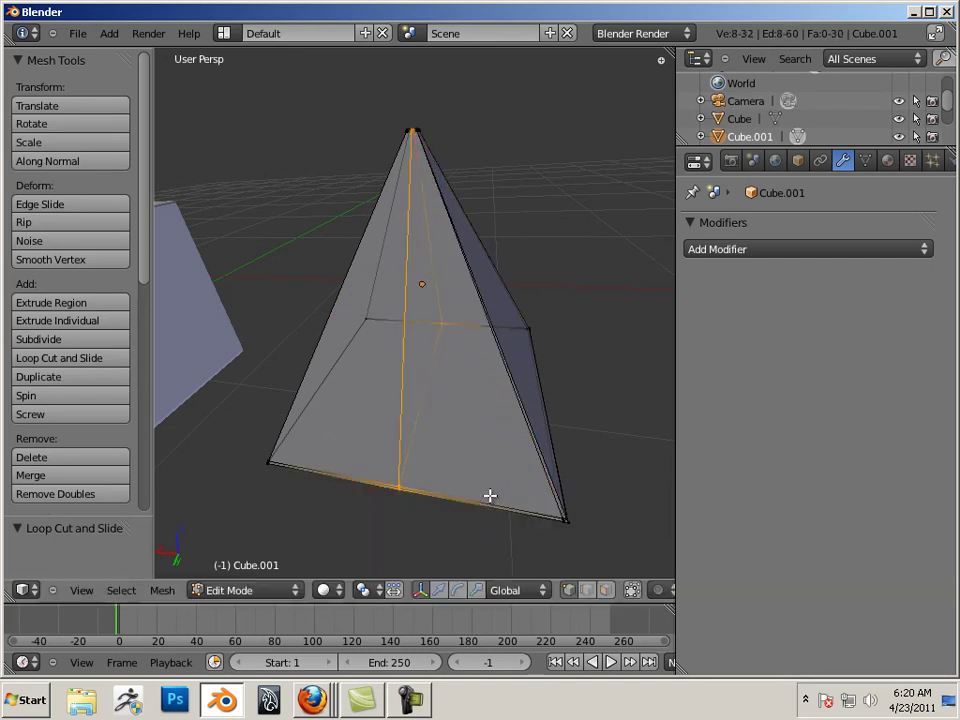
click(426, 484)
On another face, add loop cuts near the bottom and right sloping edges, reaching 108 edges.
middle_drag(426, 484, 419, 379)
key(ctrl+r)
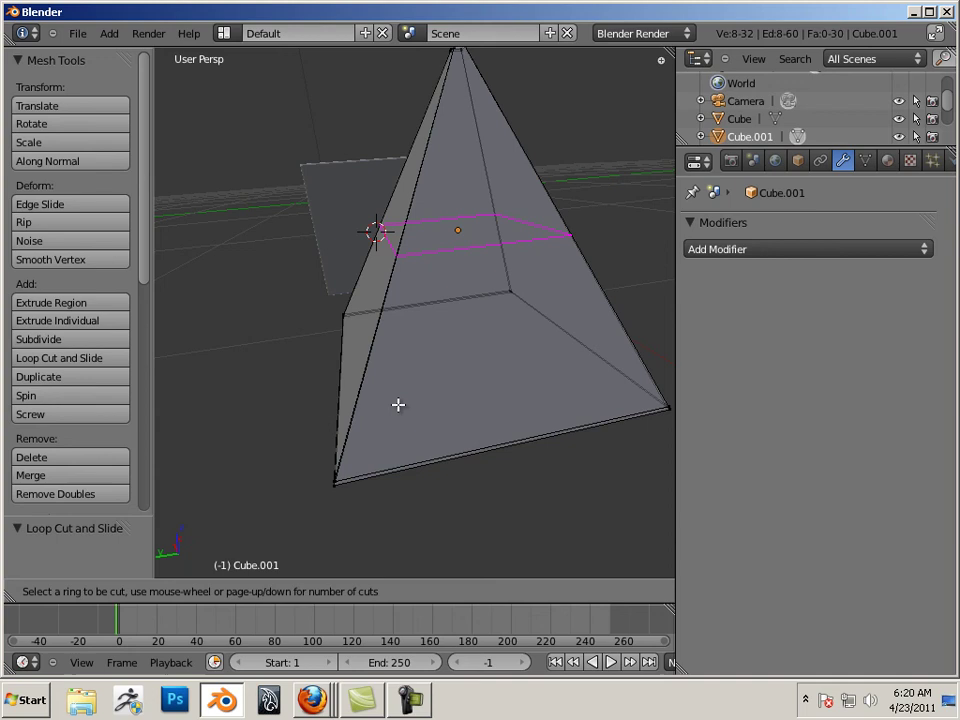
click(405, 438)
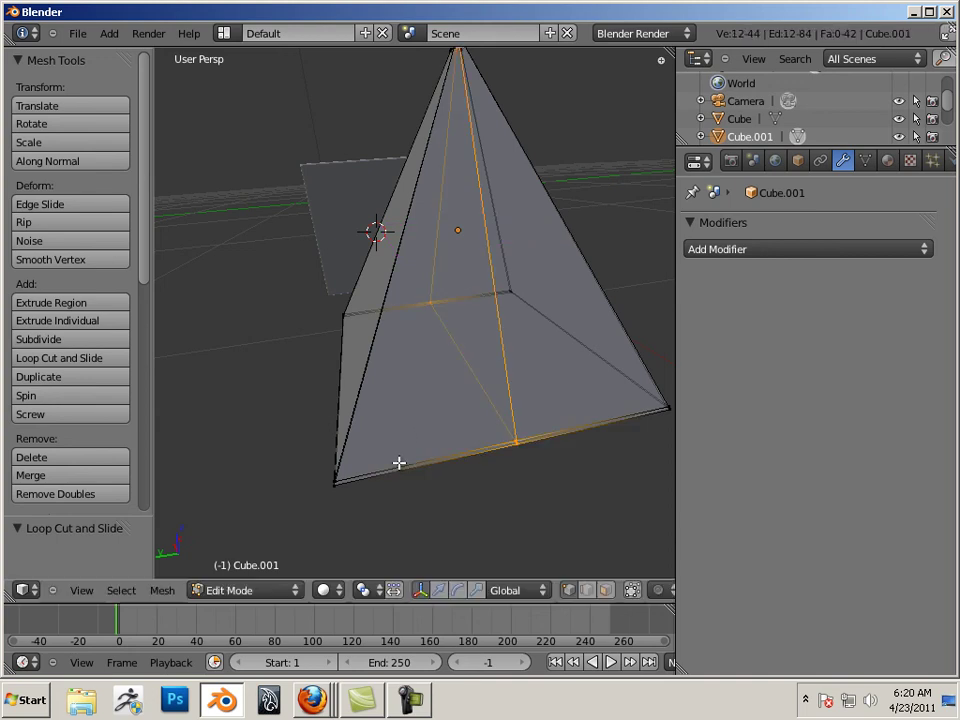
click(344, 467)
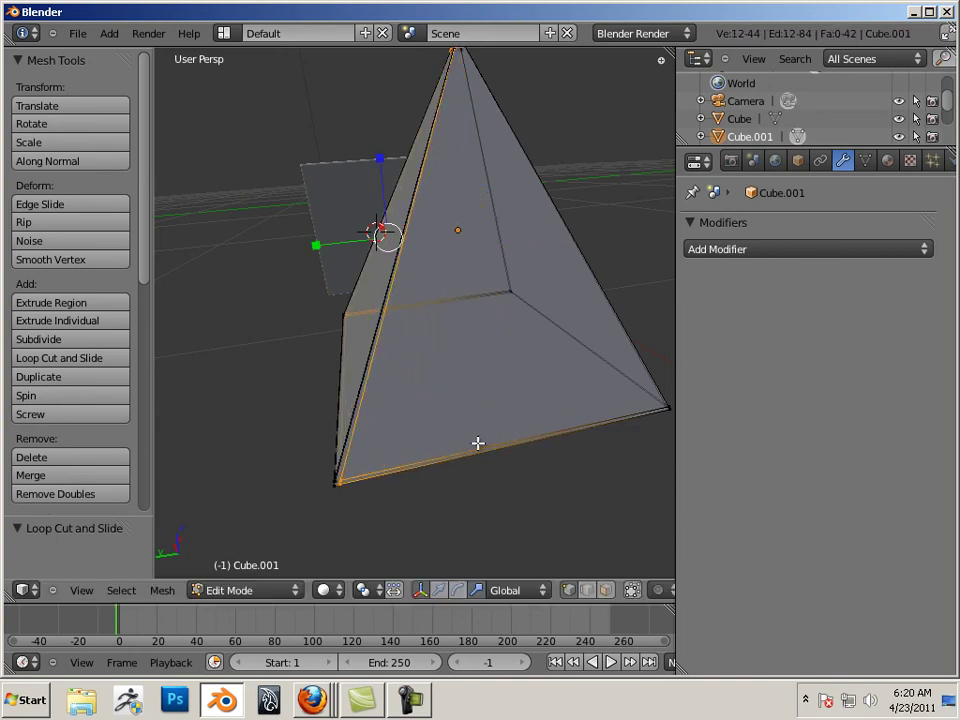
key(ctrl+r)
click(466, 448)
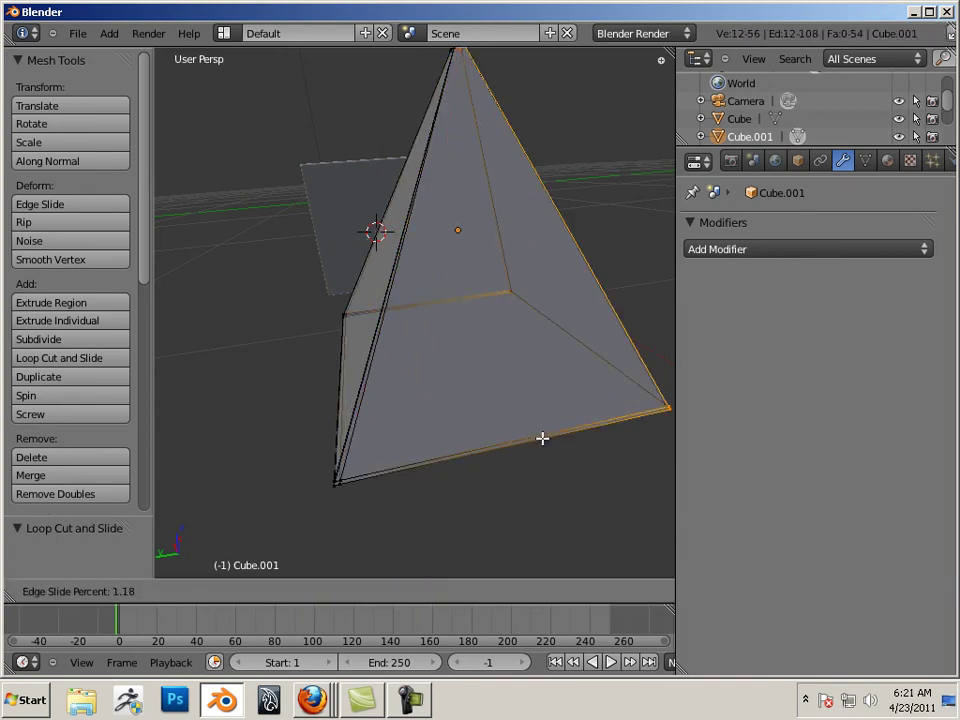
click(534, 439)
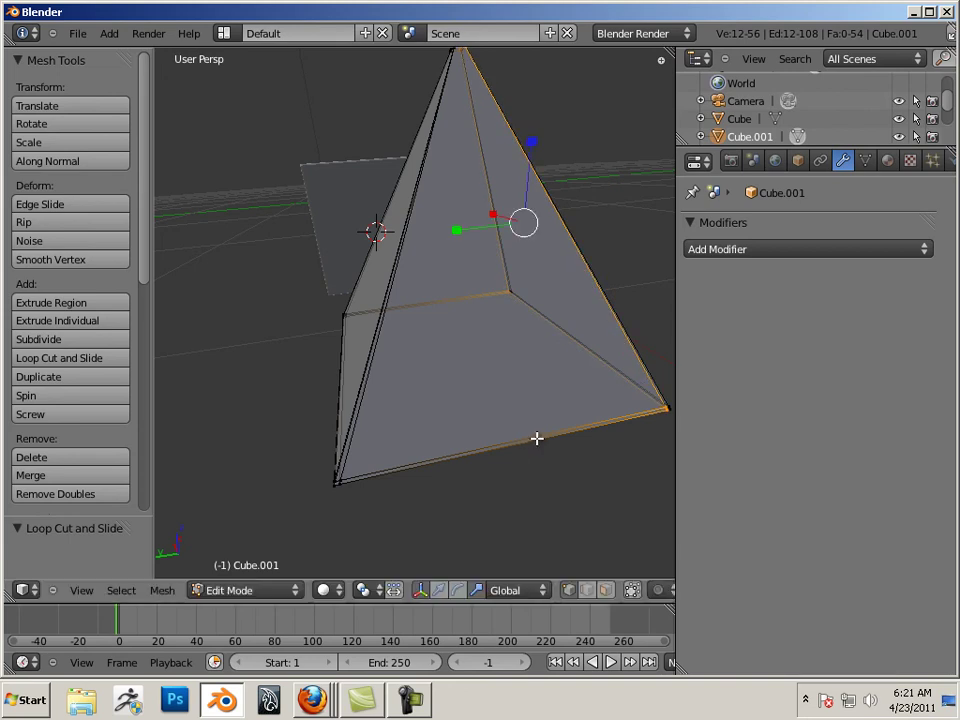
scroll(472, 407, down, 3)
scroll(472, 407, up, 5)
middle_drag(529, 386, 416, 424)
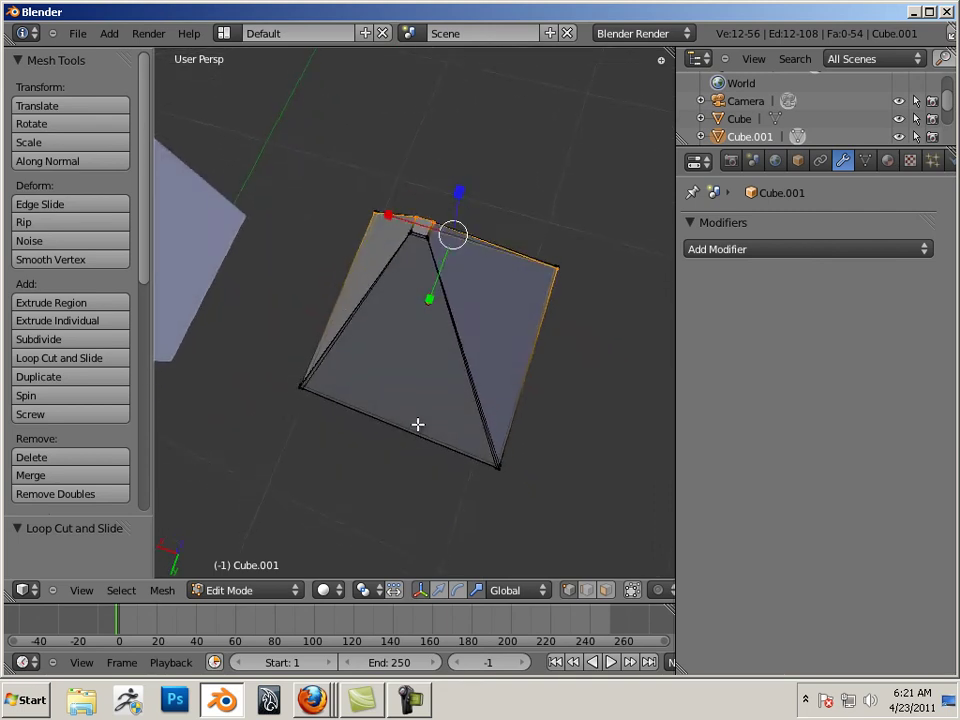
scroll(458, 255, up, 4)
middle_drag(458, 255, 430, 273)
scroll(446, 328, down, 3)
scroll(428, 237, down, 3)
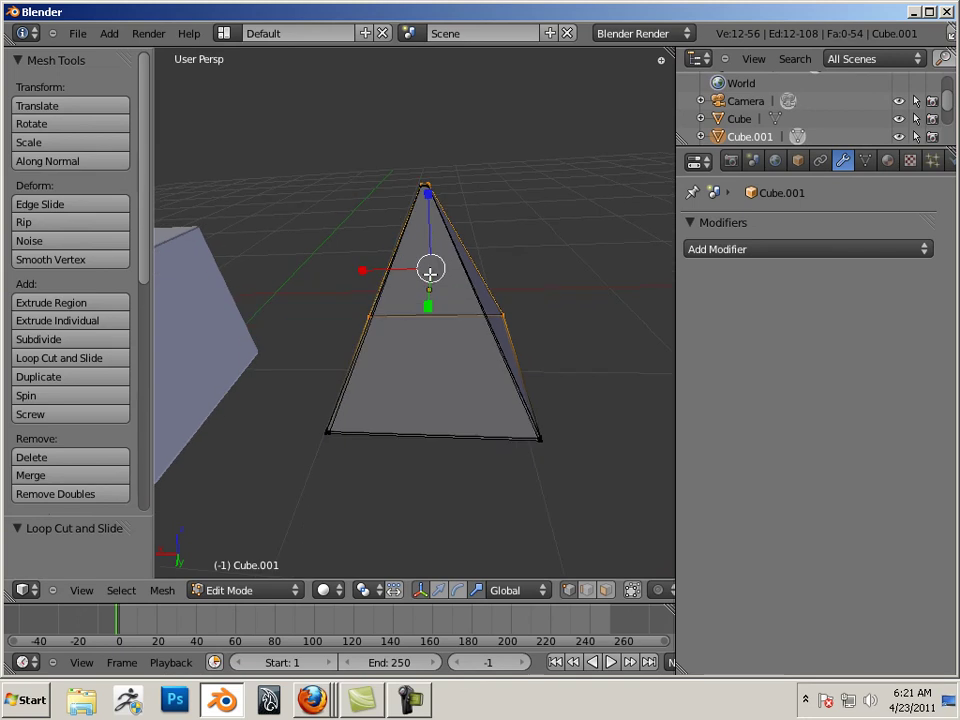
Apply a one-level Multiresolution subdivision to the pyramid, giving 218 vertices and 432 edges.
key(Tab)
click(671, 251)
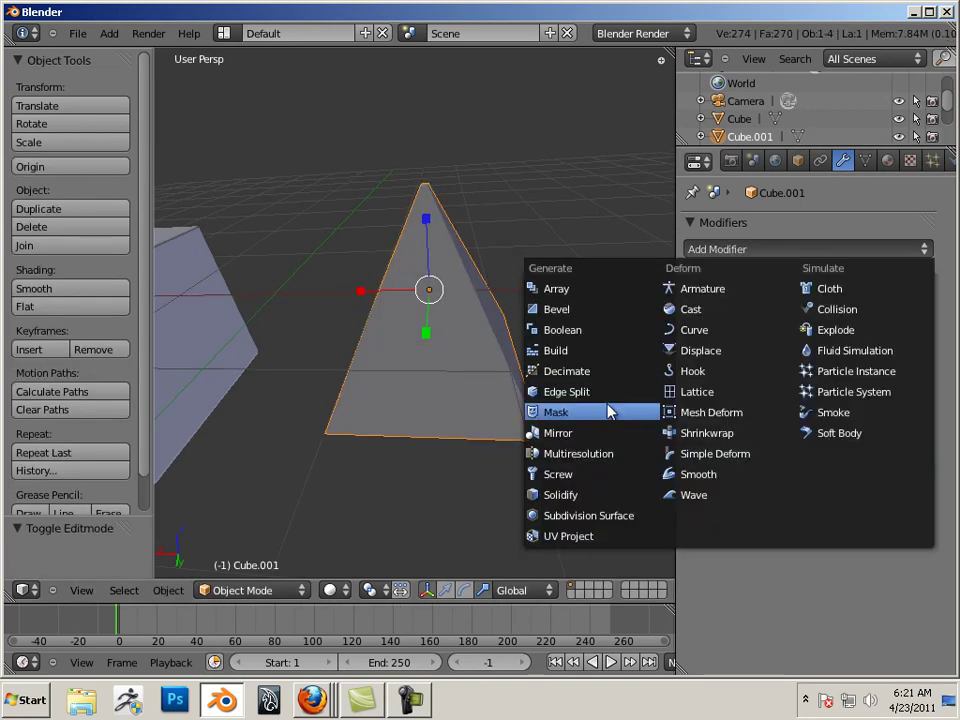
click(600, 452)
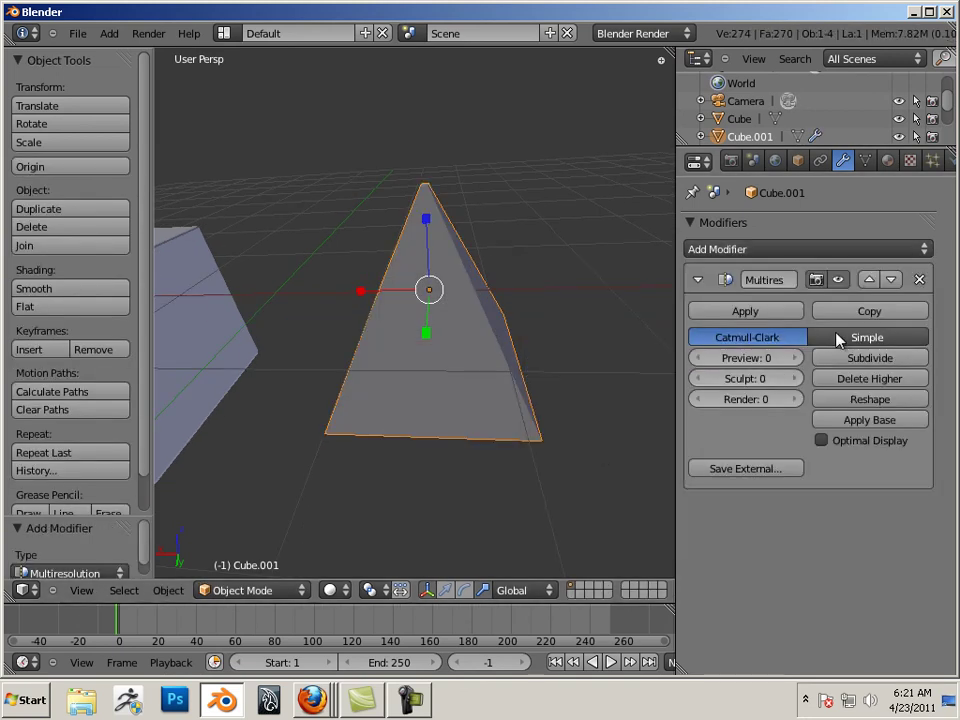
click(840, 360)
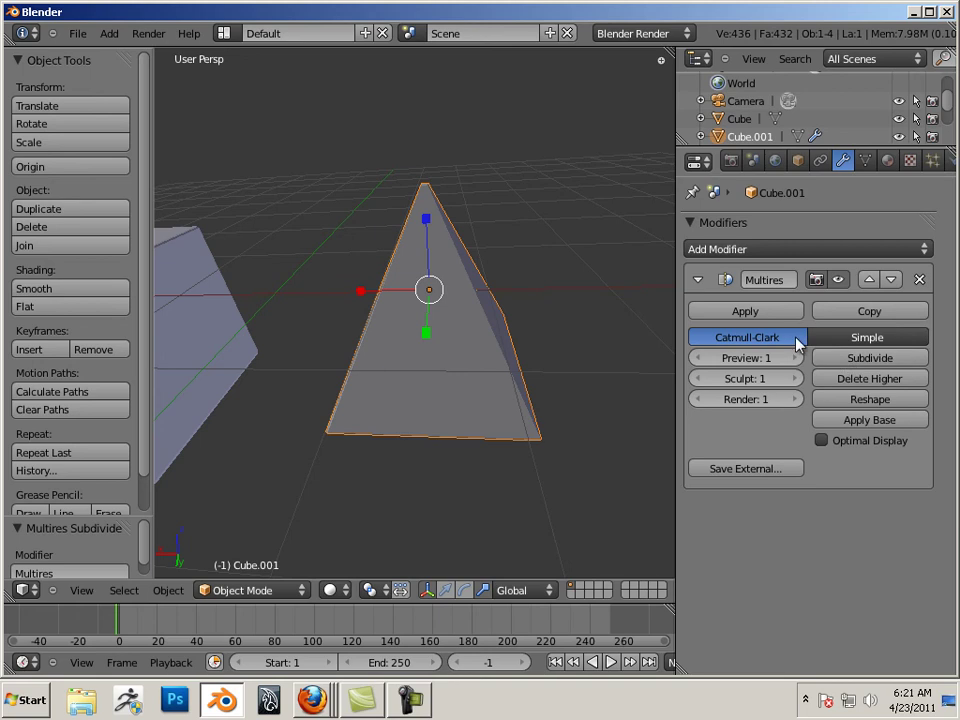
click(749, 313)
key(Tab)
middle_drag(463, 302, 450, 238)
Deselect the pyramid's mesh and leave its Edit Mode.
scroll(443, 336, up, 5)
scroll(443, 336, down, 5)
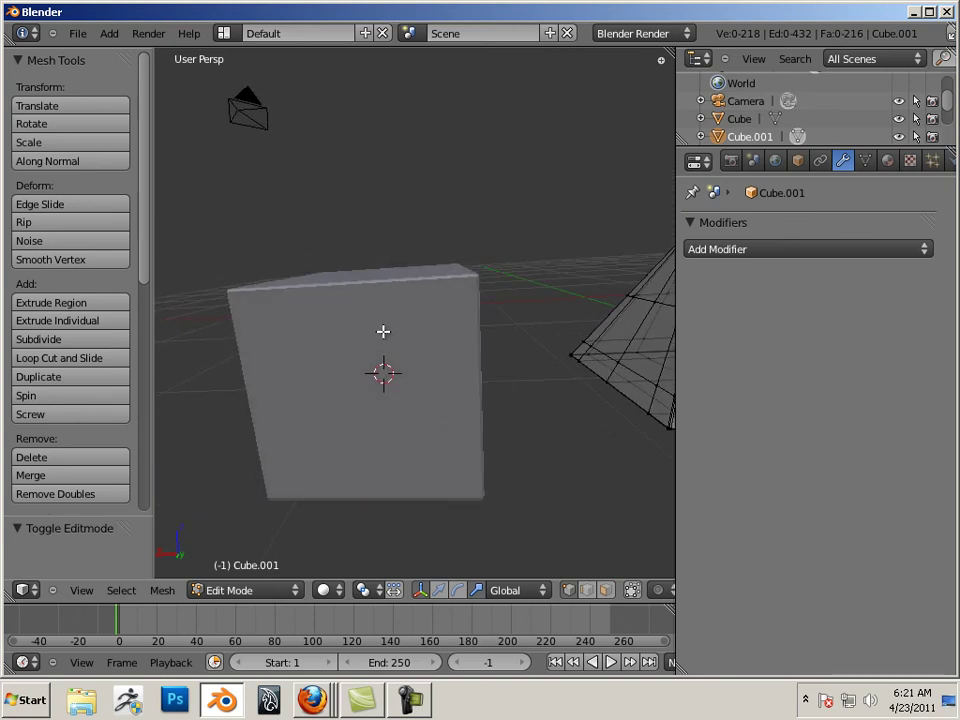
key(a)
click(436, 390)
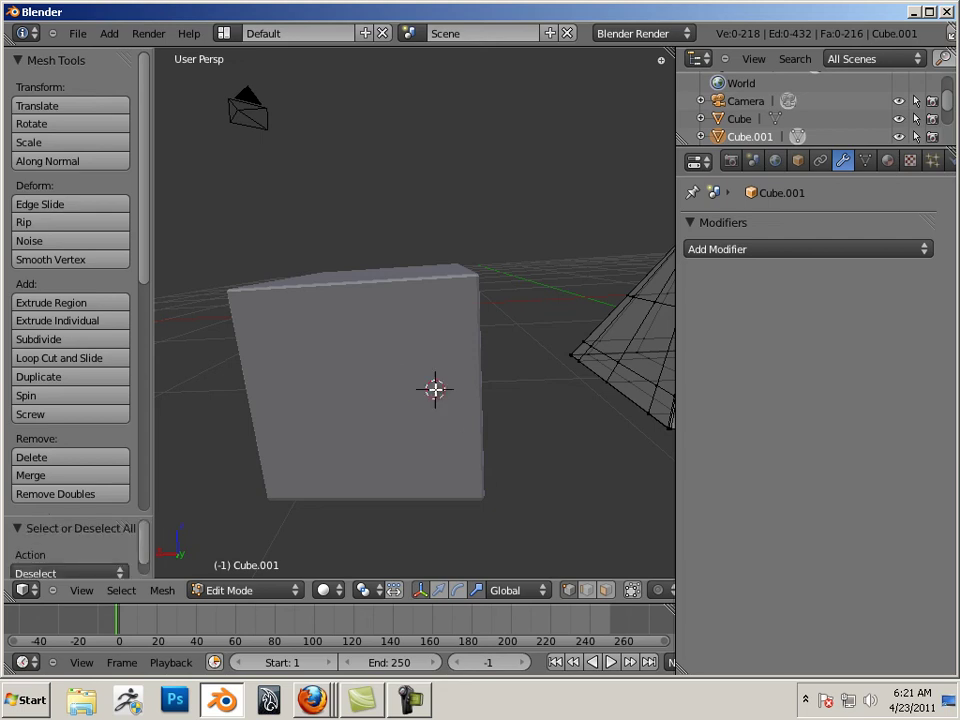
key(1)
key(Tab)
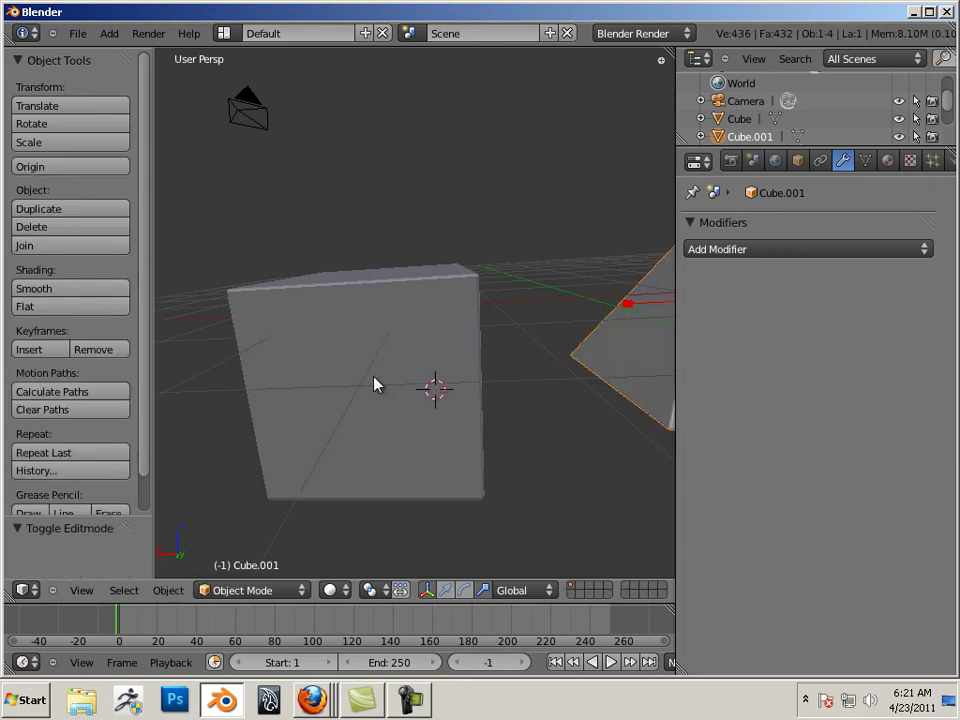
Open the original Cube's mesh in edge select mode and pick one of its edges.
right_click(375, 380)
key(Tab)
middle_drag(378, 372, 407, 285)
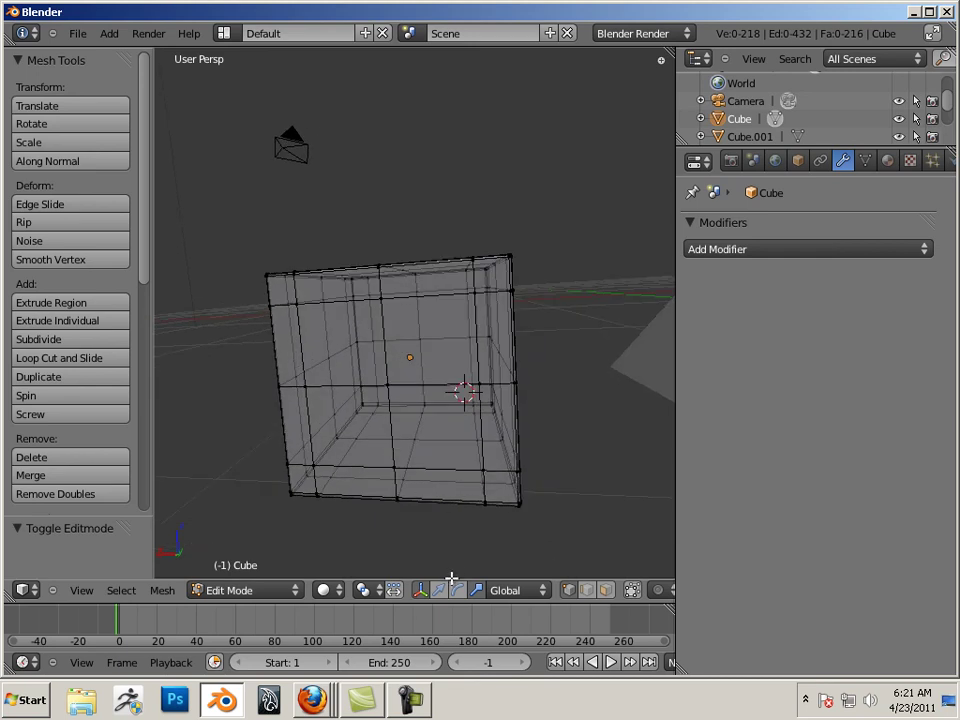
click(587, 591)
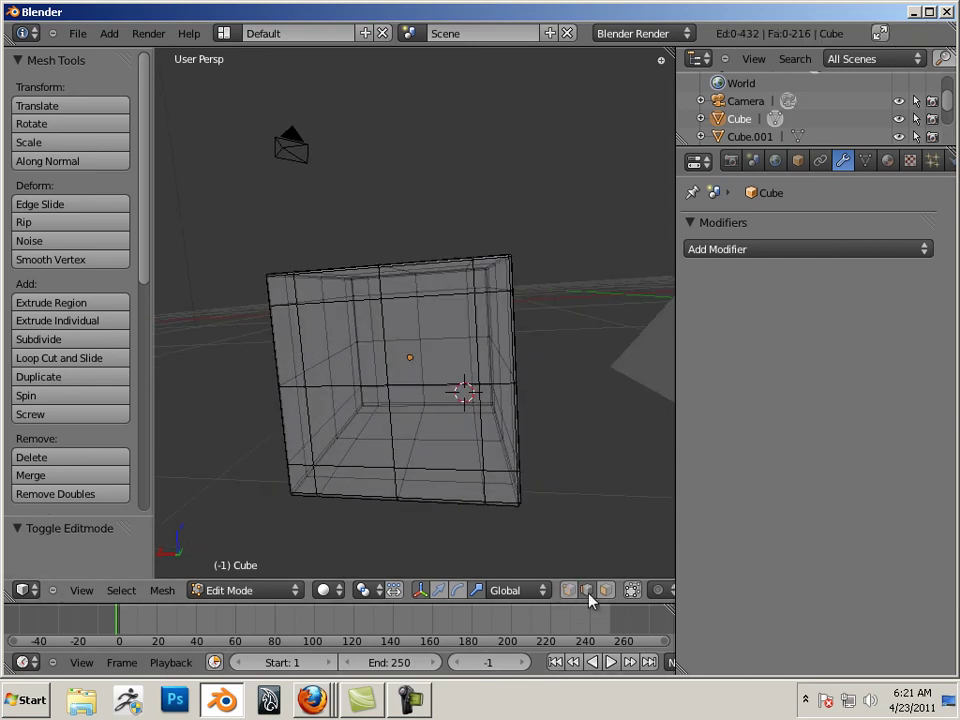
right_click(432, 384)
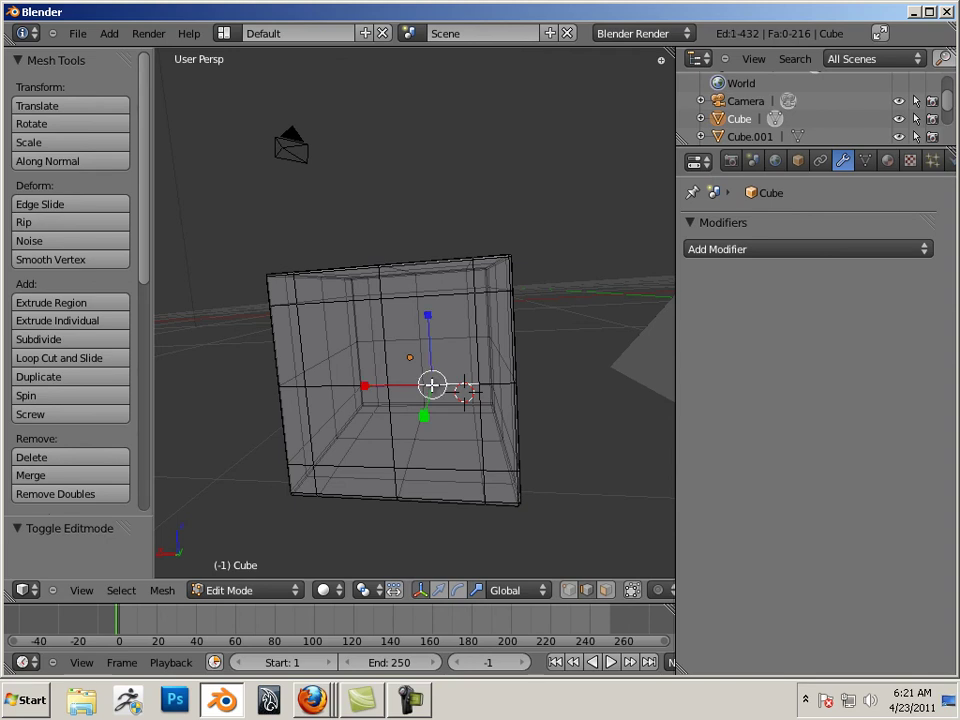
Delete the first horizontal edge loop around the cube's upper sides.
alt+right_click(432, 384)
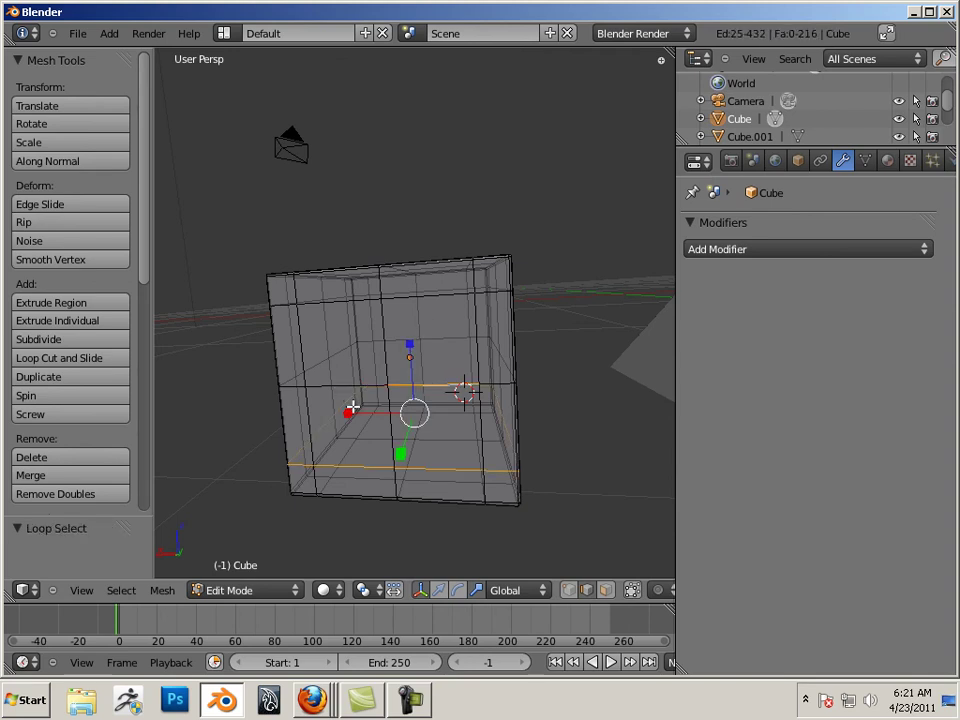
key(x)
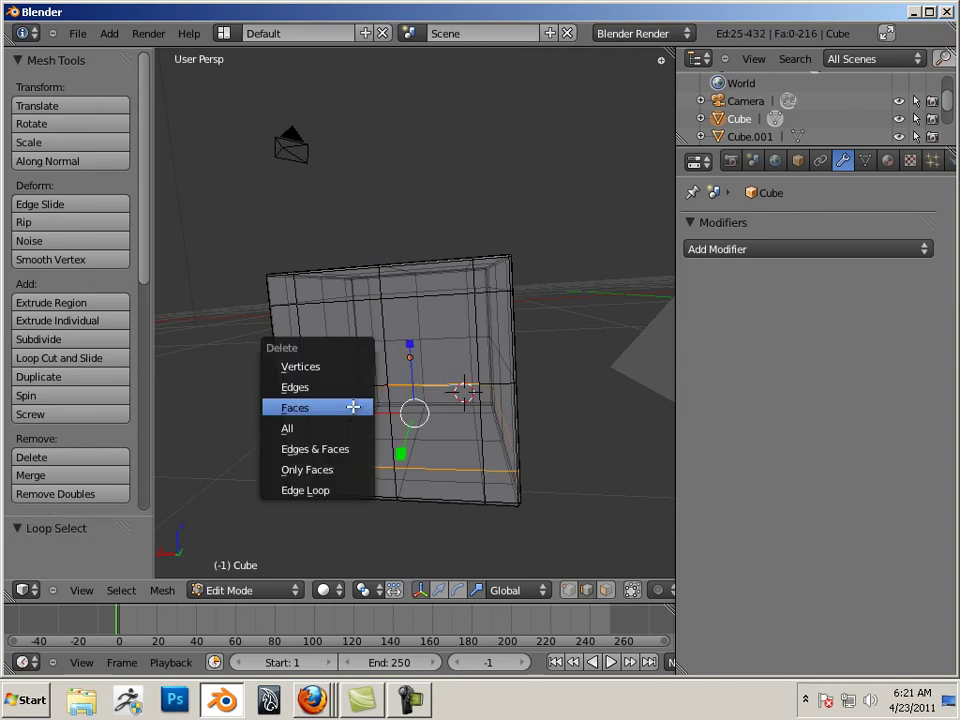
click(352, 487)
middle_drag(317, 506, 437, 456)
key(x)
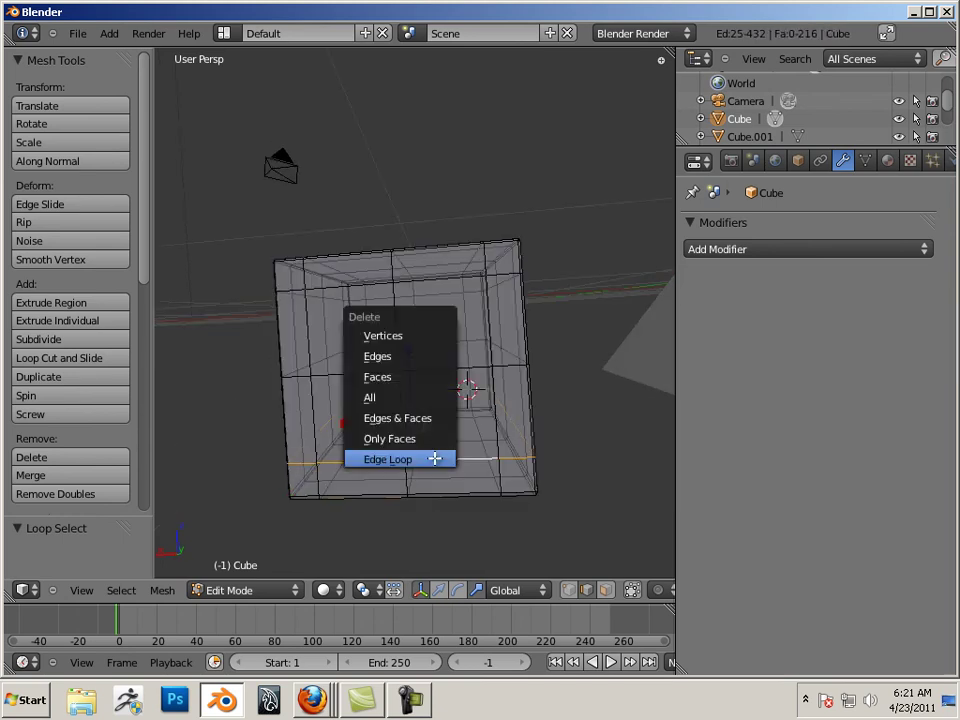
key(Escape)
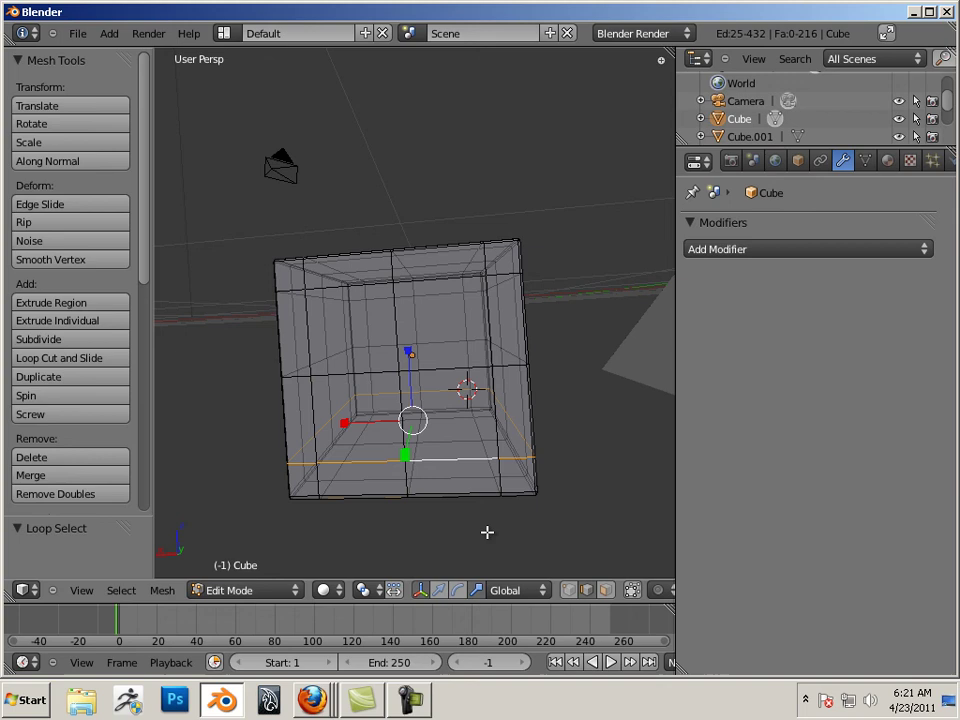
Dissolve a second horizontal edge loop around the cube.
middle_drag(487, 532, 481, 500)
right_click(481, 500)
alt+right_click(435, 420)
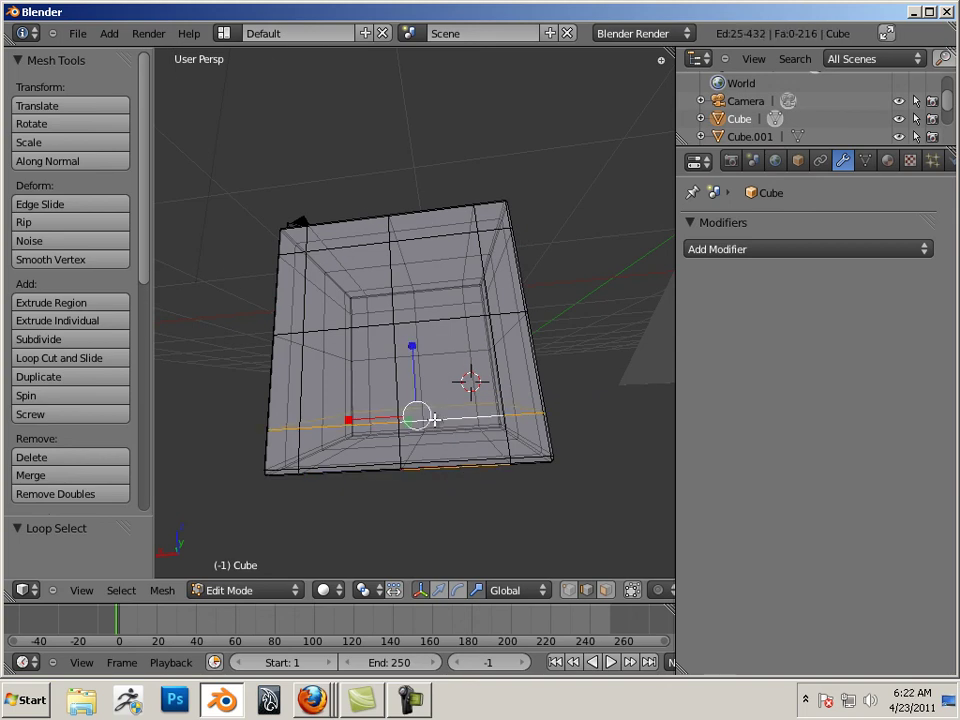
key(ctrl+z)
alt+right_click(465, 420)
key(a)
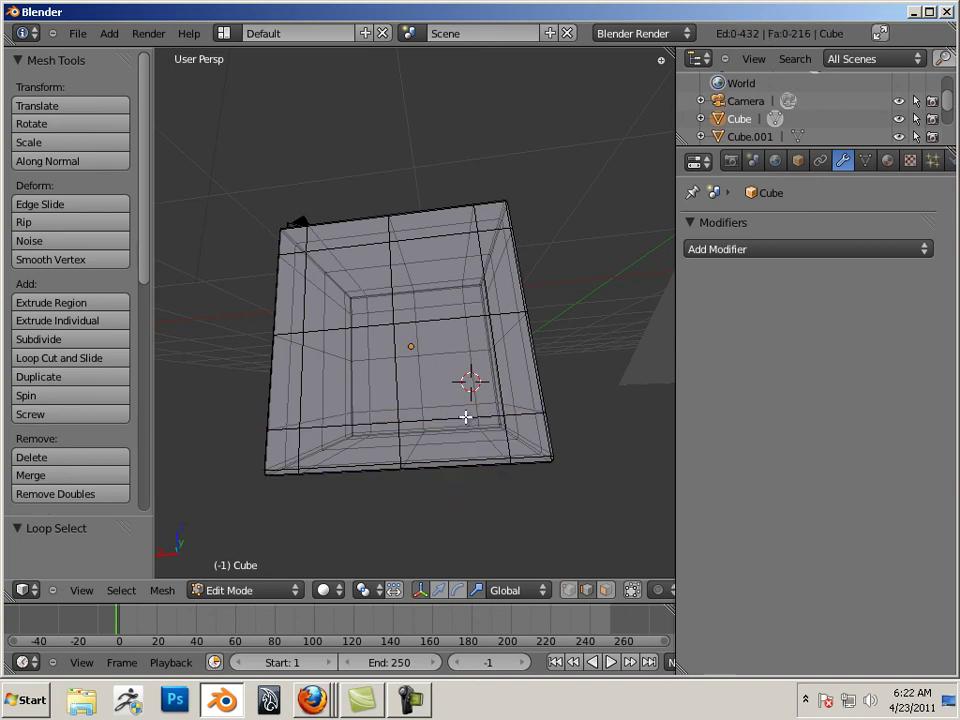
alt+right_click(457, 417)
key(x)
click(457, 417)
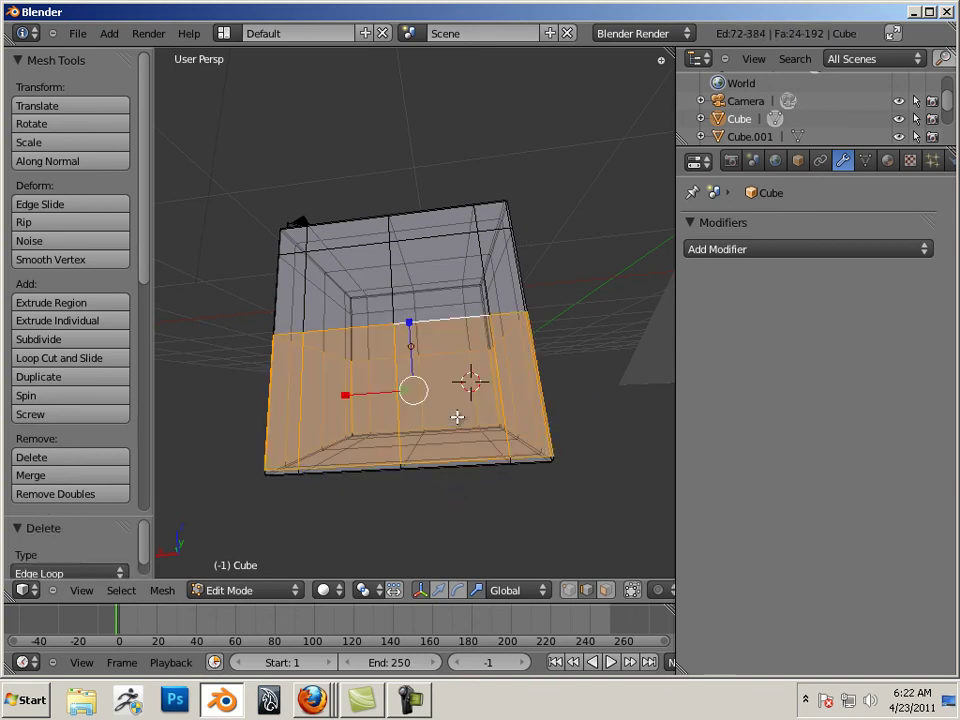
Dissolve a third horizontal edge loop seen from a lower frontal view.
middle_drag(434, 410, 430, 414)
right_click(420, 375)
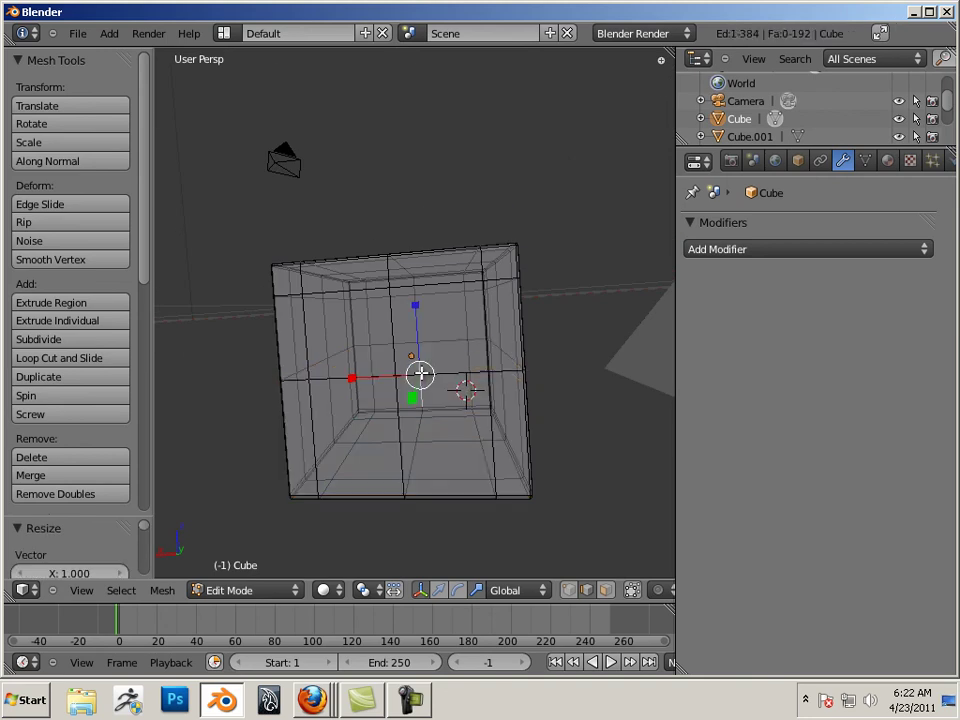
alt+right_click(448, 373)
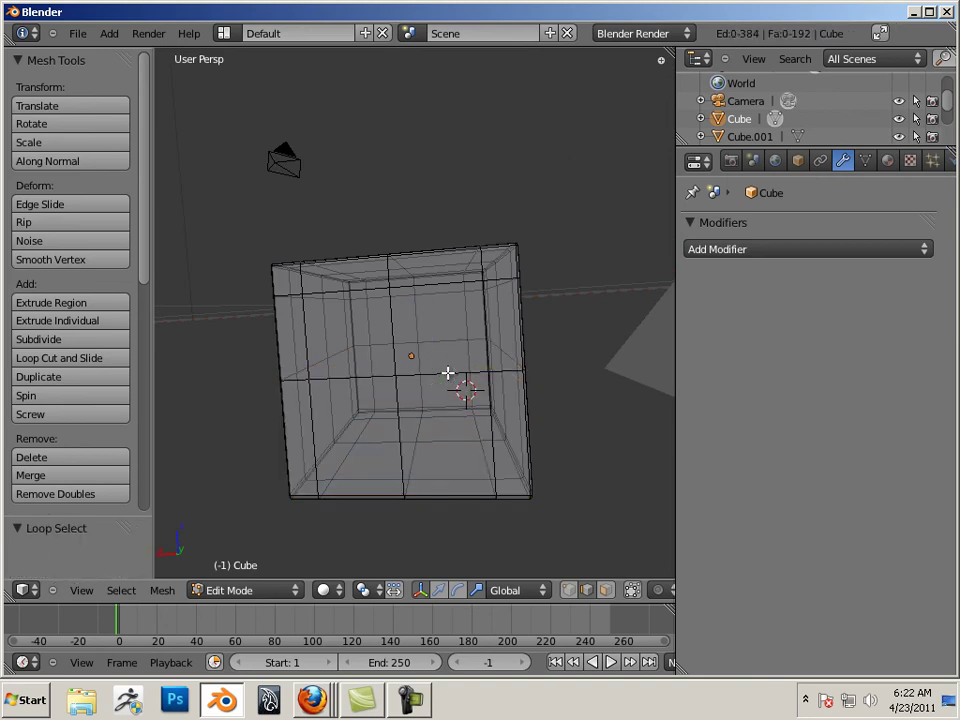
key(x)
click(448, 372)
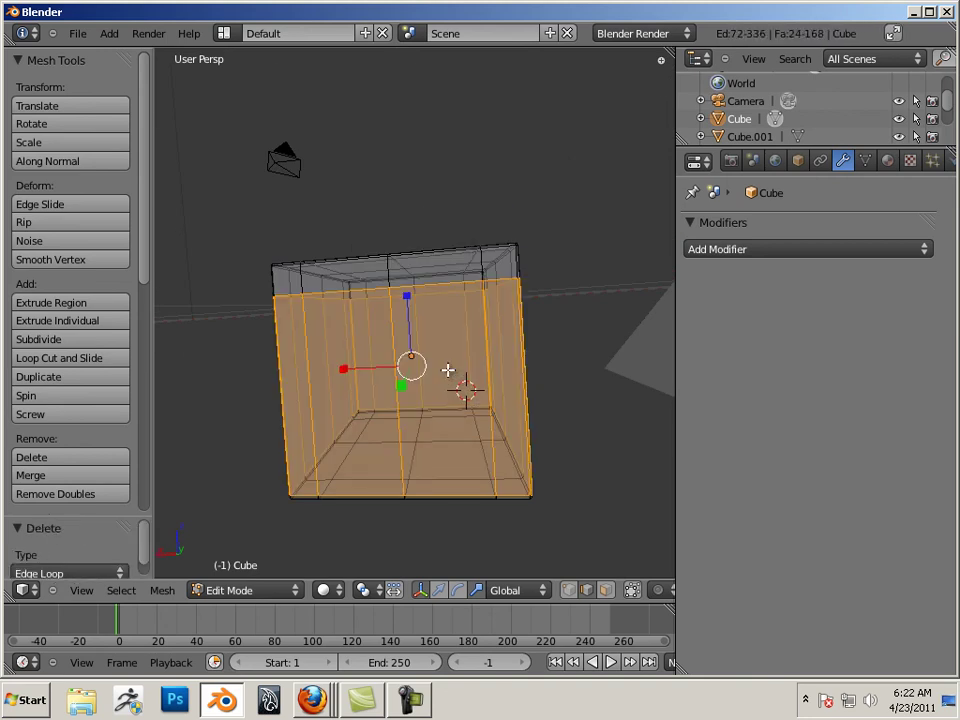
Dissolve the top edge loop, leaving 146 vertices, and switch to vertex select mode.
right_click(427, 283)
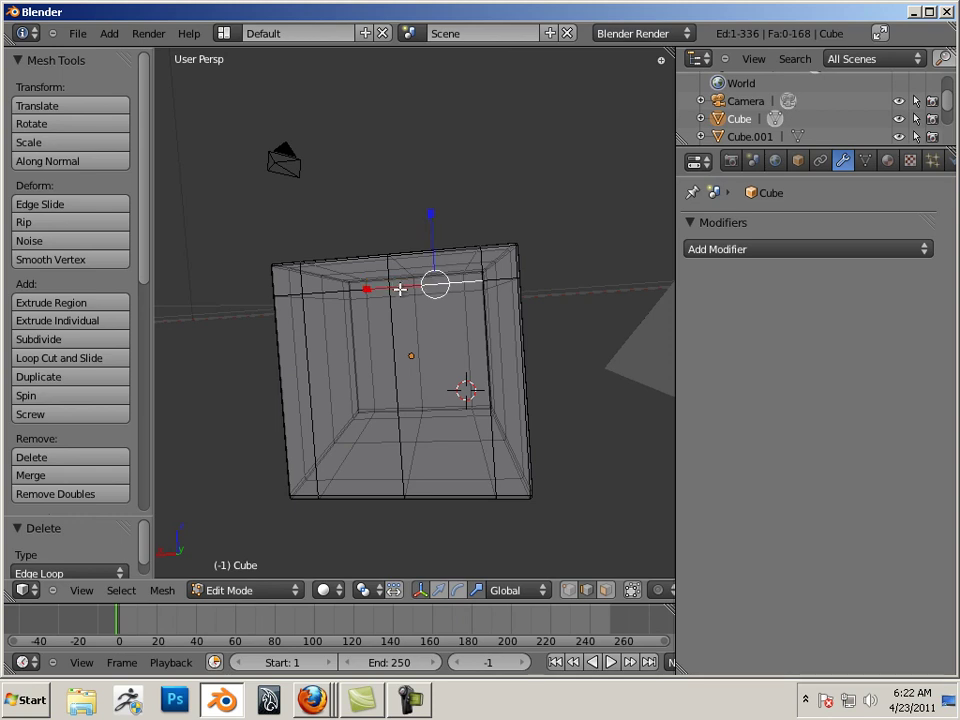
alt+right_click(404, 286)
key(x)
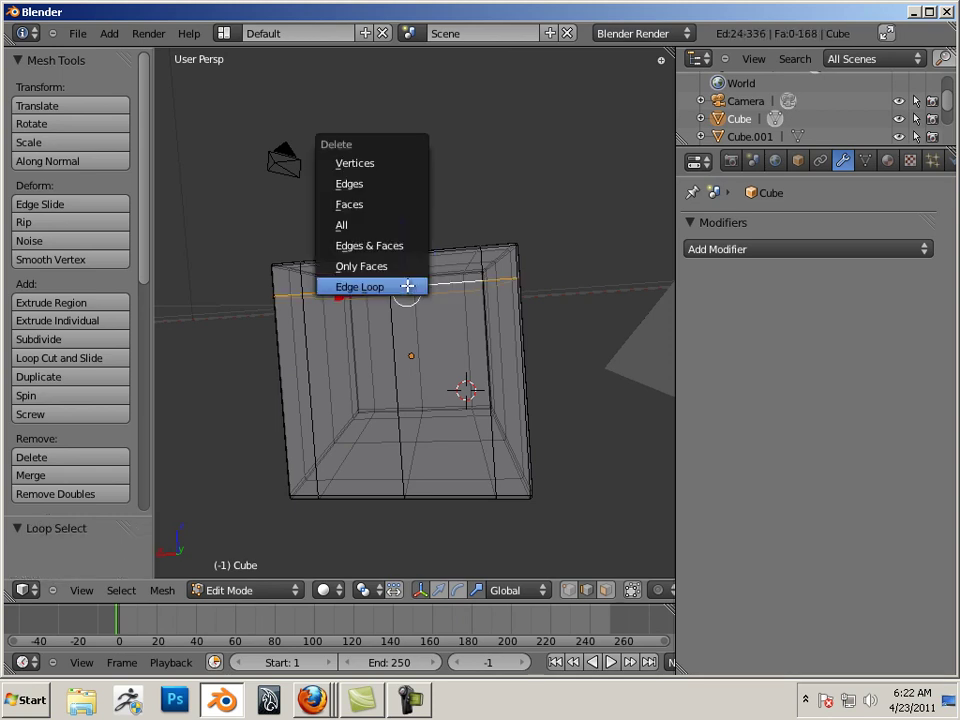
click(401, 285)
middle_drag(407, 285, 446, 308)
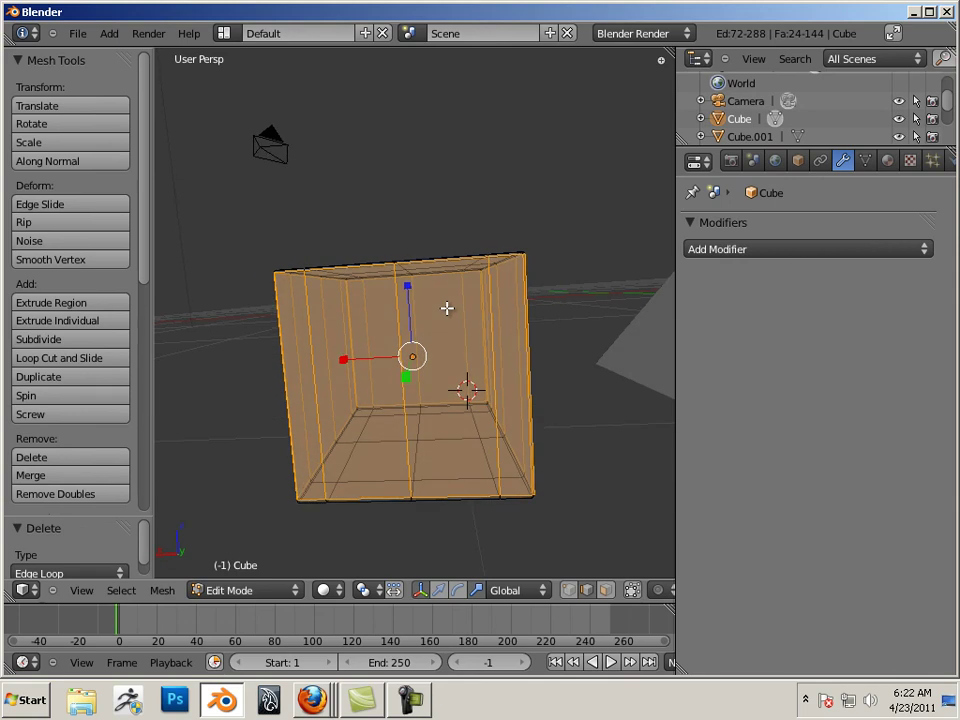
right_click(278, 232)
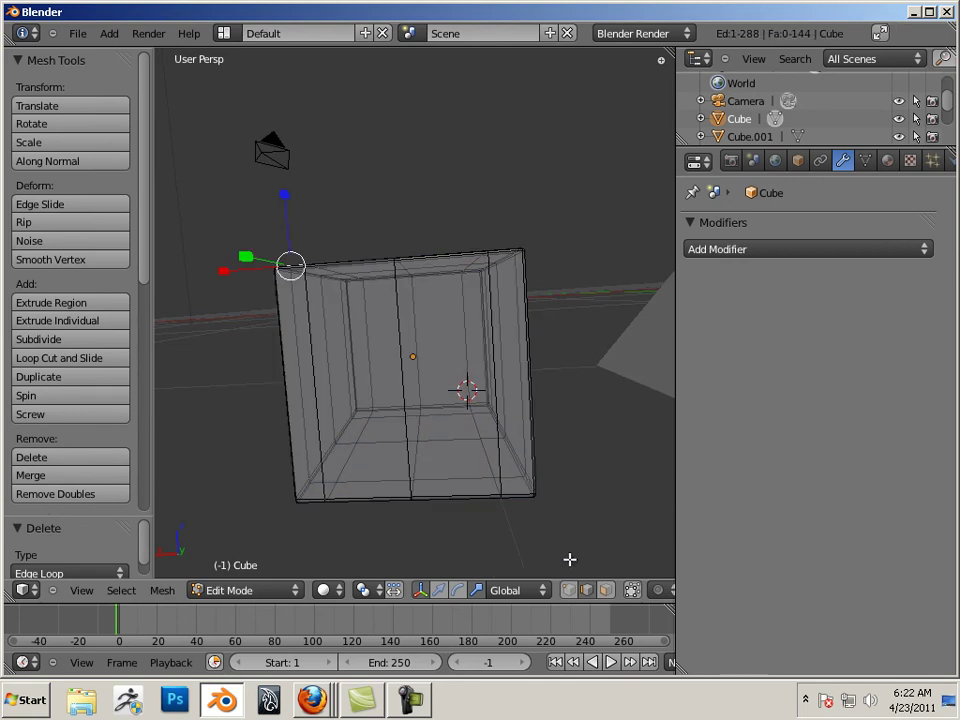
click(567, 588)
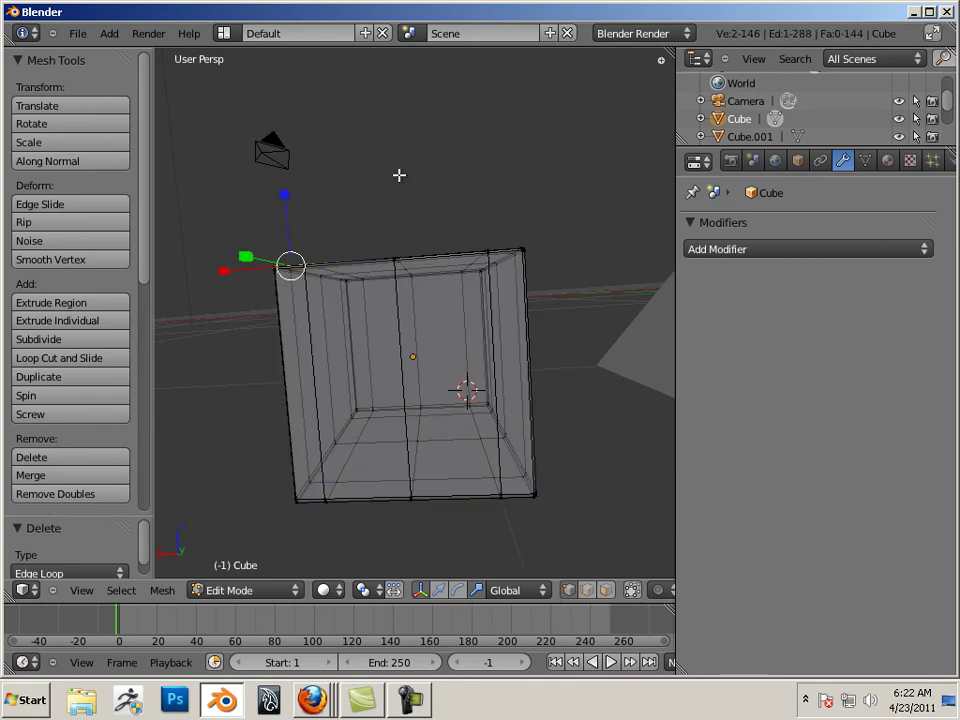
Select the cube's top vertices and scale them inward to about 0.38.
mouse_move(358, 183)
ctrl+mouse_down()
mouse_move(206, 259)
mouse_move(594, 281)
mouse_move(522, 237)
ctrl+mouse_up()
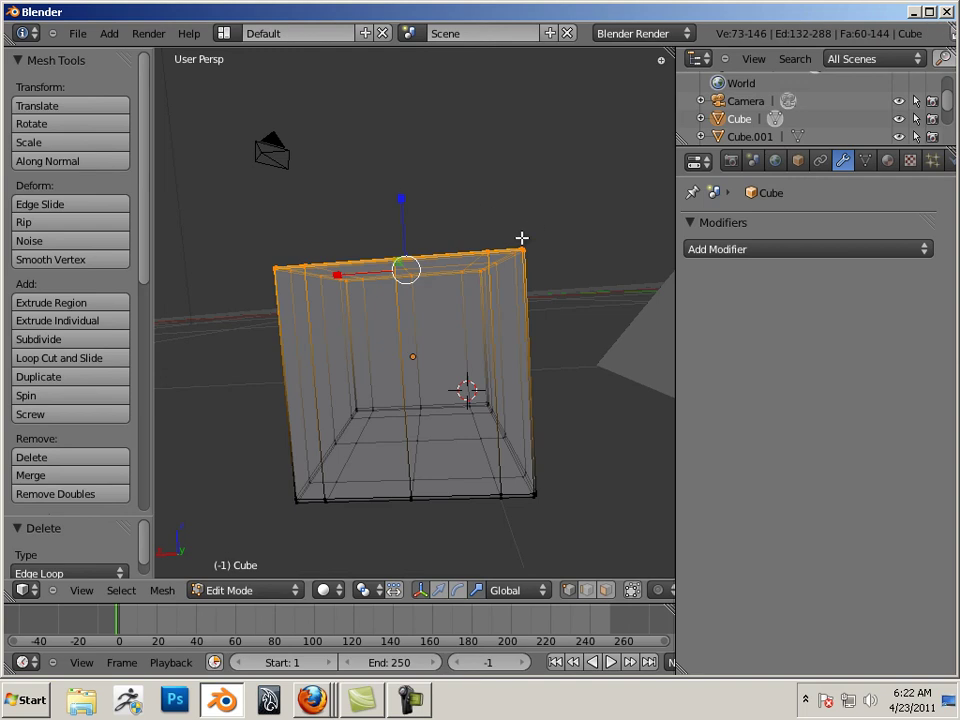
middle_drag(494, 244, 417, 291)
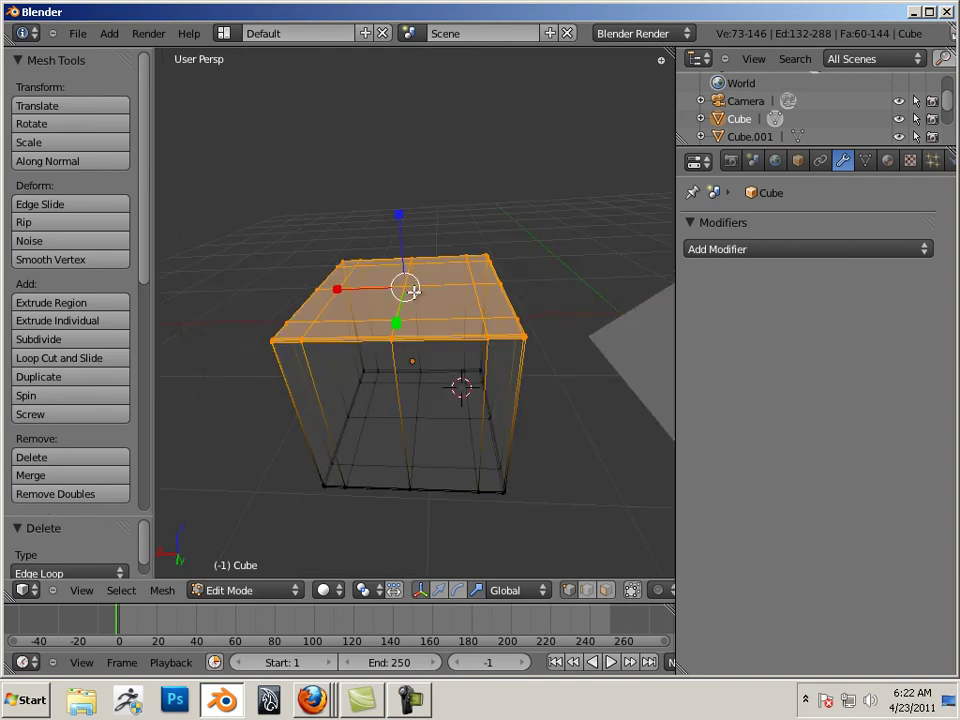
key(s)
click(413, 291)
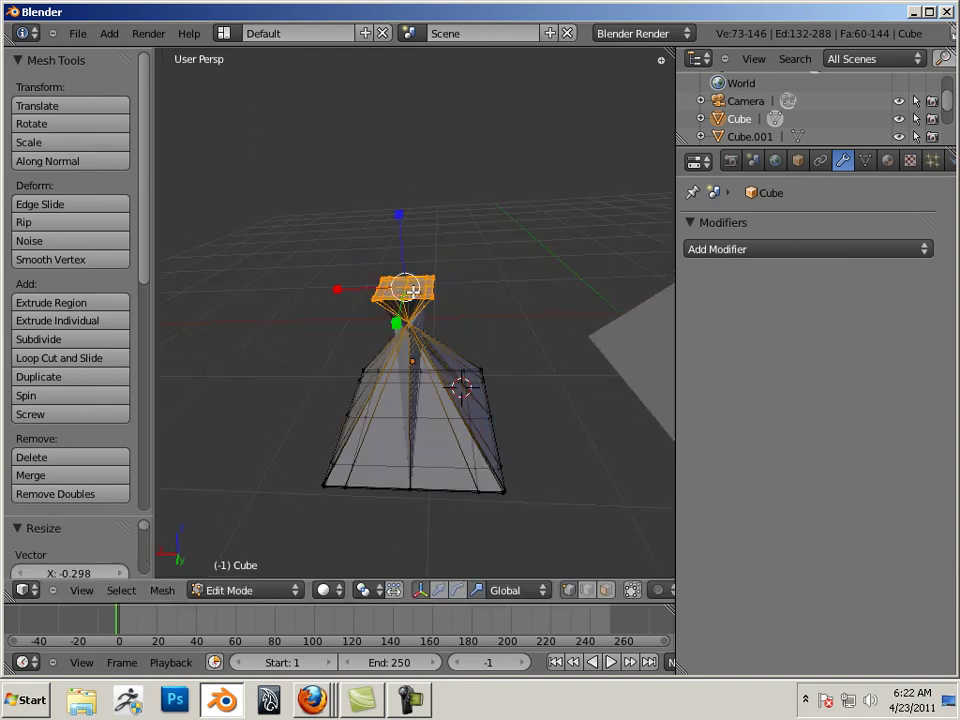
key(ctrl+z)
mouse_move(459, 294)
middle_down()
mouse_move(480, 304)
mouse_move(452, 313)
middle_up()
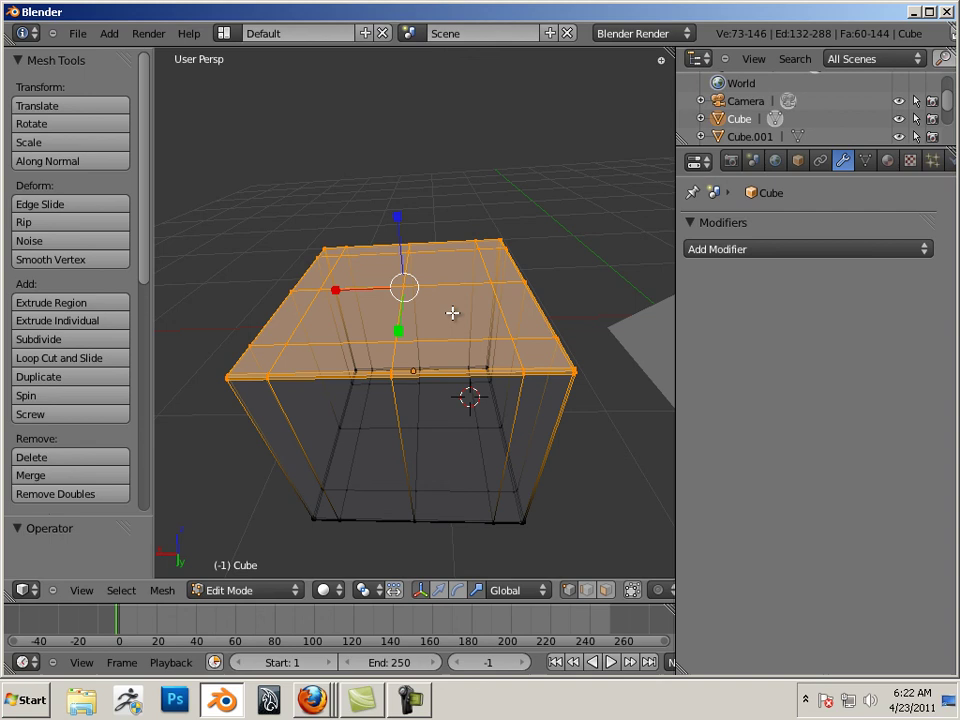
key(s)
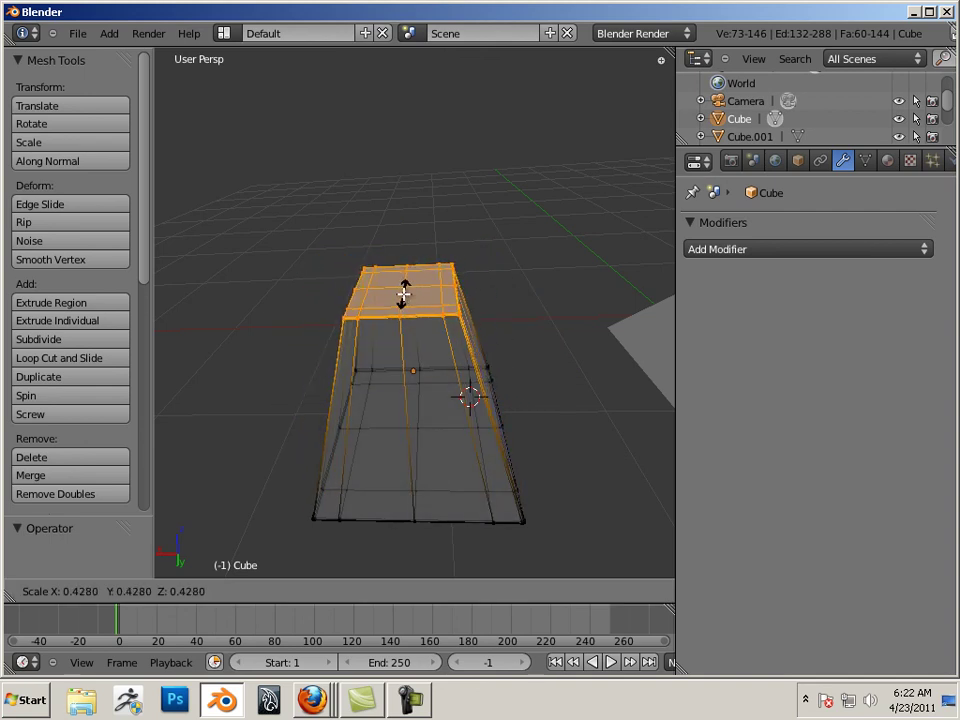
click(401, 287)
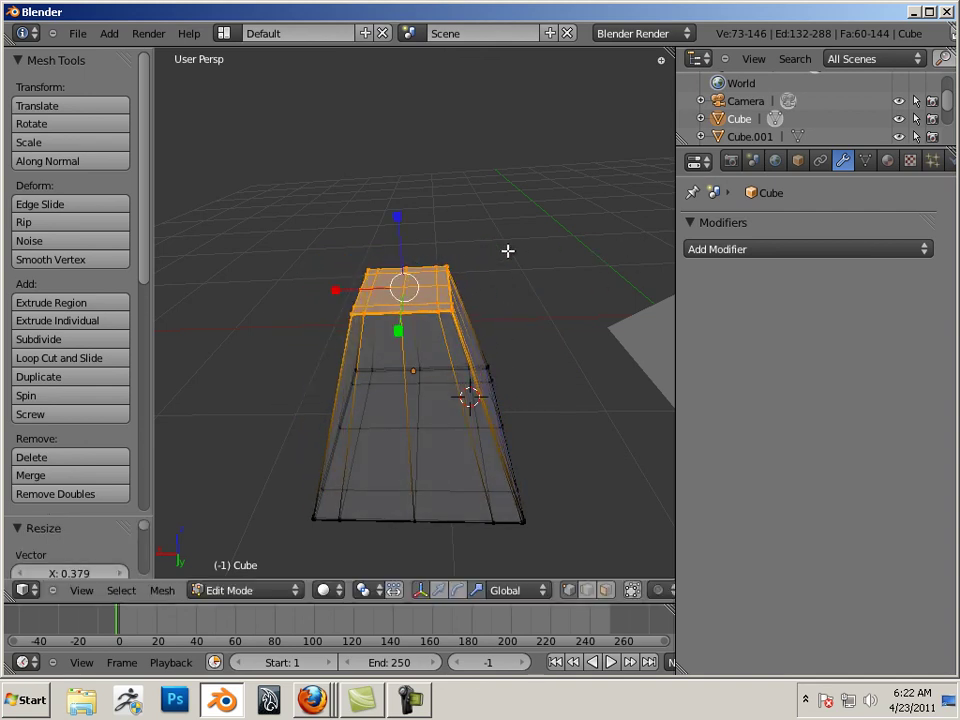
Keep scaling the top cap down until it tapers almost to a point.
middle_drag(507, 251, 545, 258)
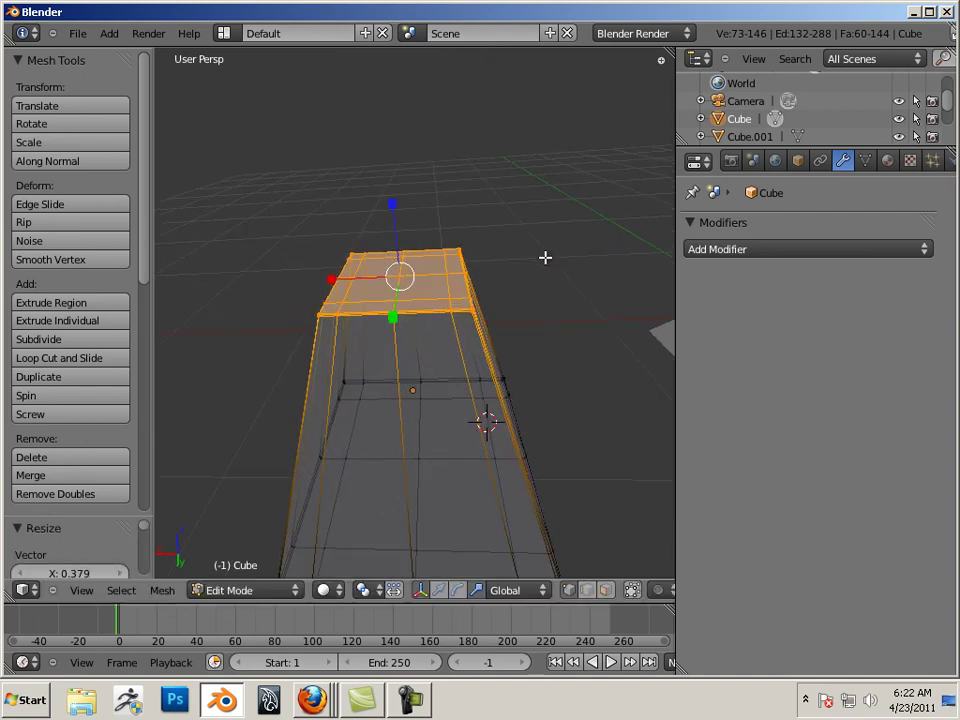
key(s)
click(406, 280)
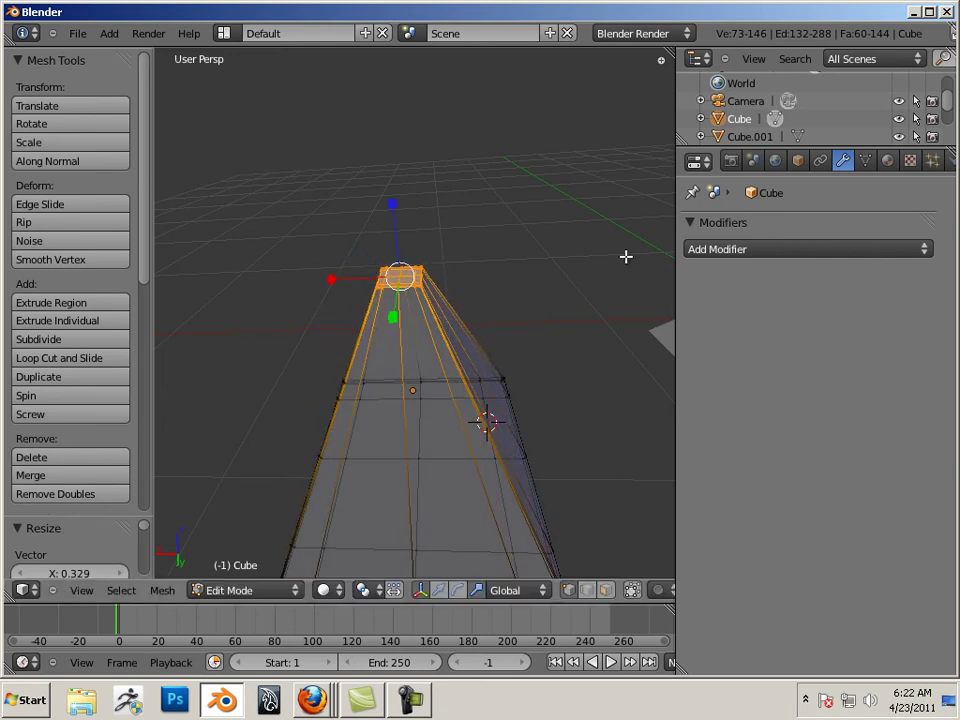
middle_drag(599, 260, 469, 296)
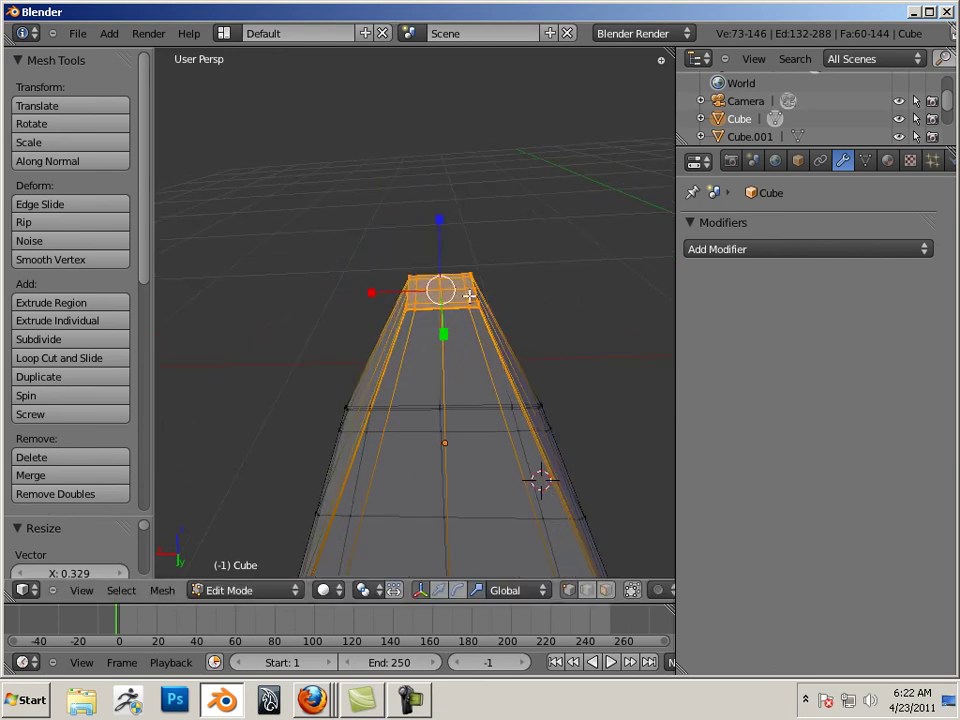
key(s)
click(457, 292)
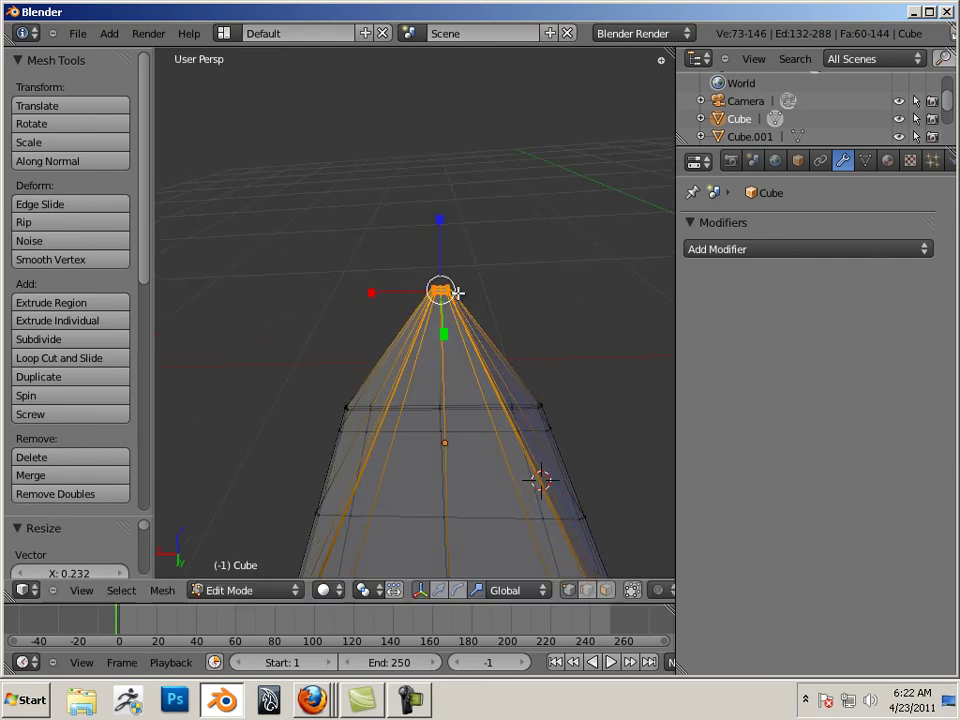
key(s)
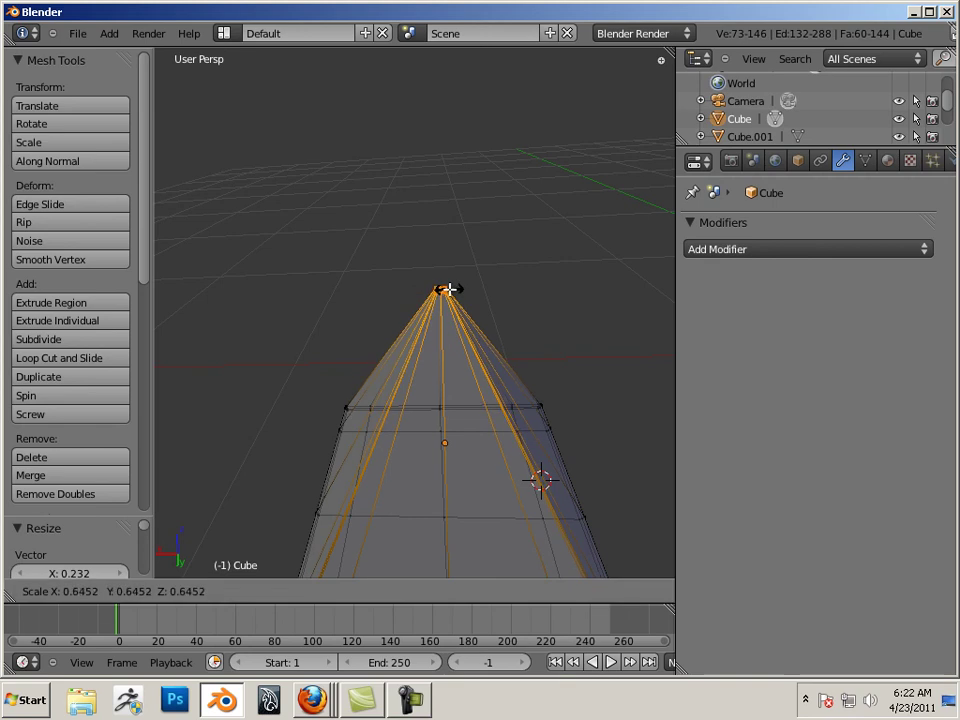
click(447, 290)
middle_drag(470, 287, 446, 311)
key(s)
click(503, 310)
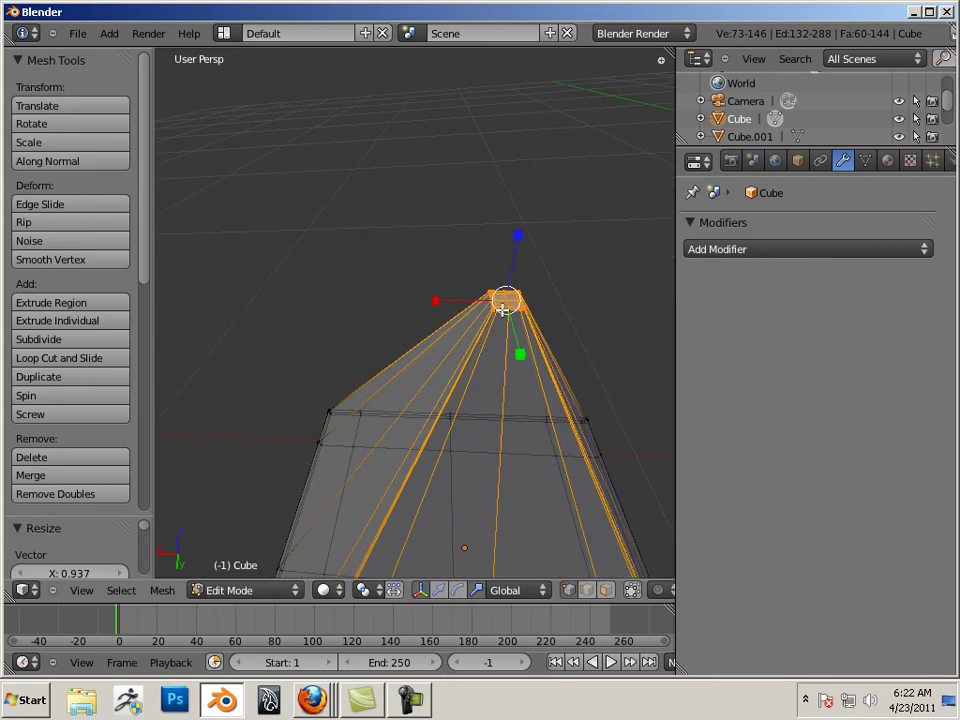
key(s)
click(509, 308)
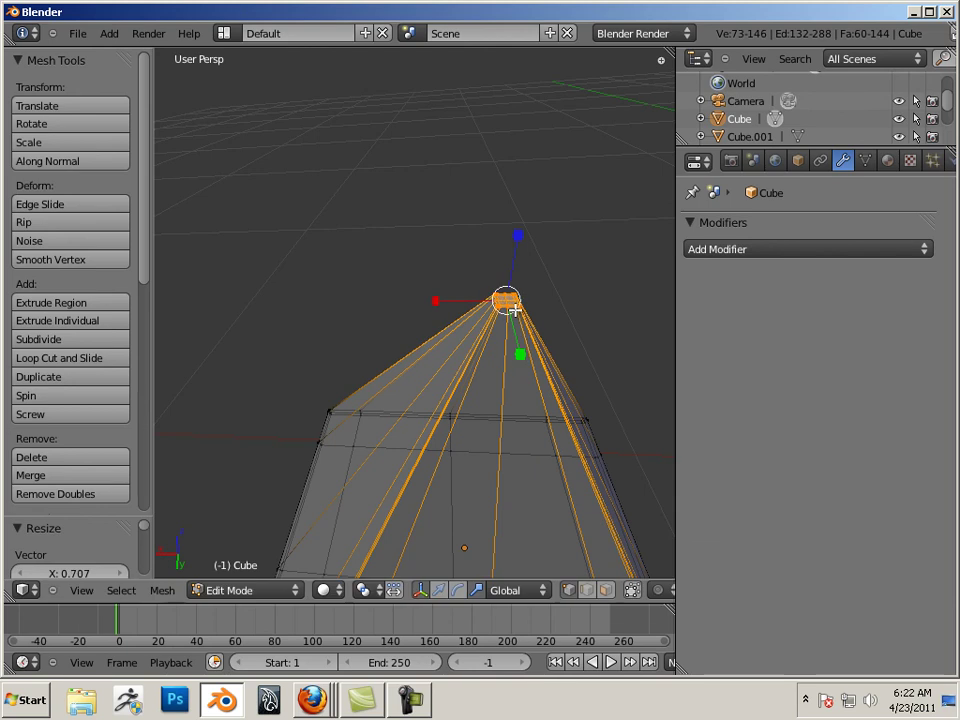
key(s)
click(508, 312)
middle_drag(540, 328, 454, 276)
scroll(496, 282, down, 5)
key(a)
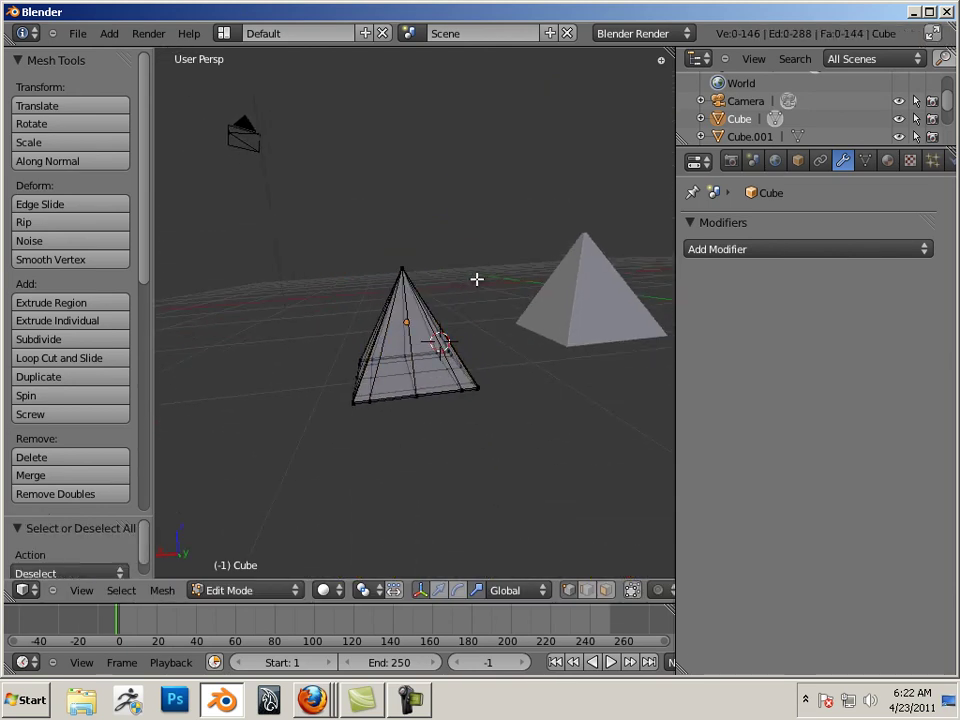
middle_drag(451, 344, 470, 360)
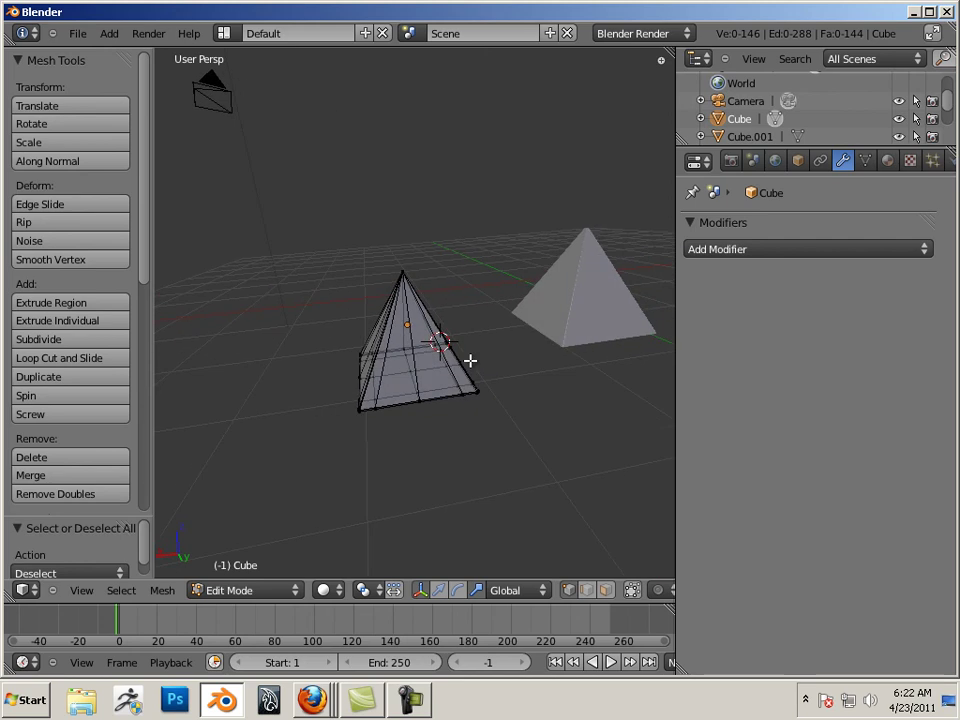
scroll(419, 328, up, 6)
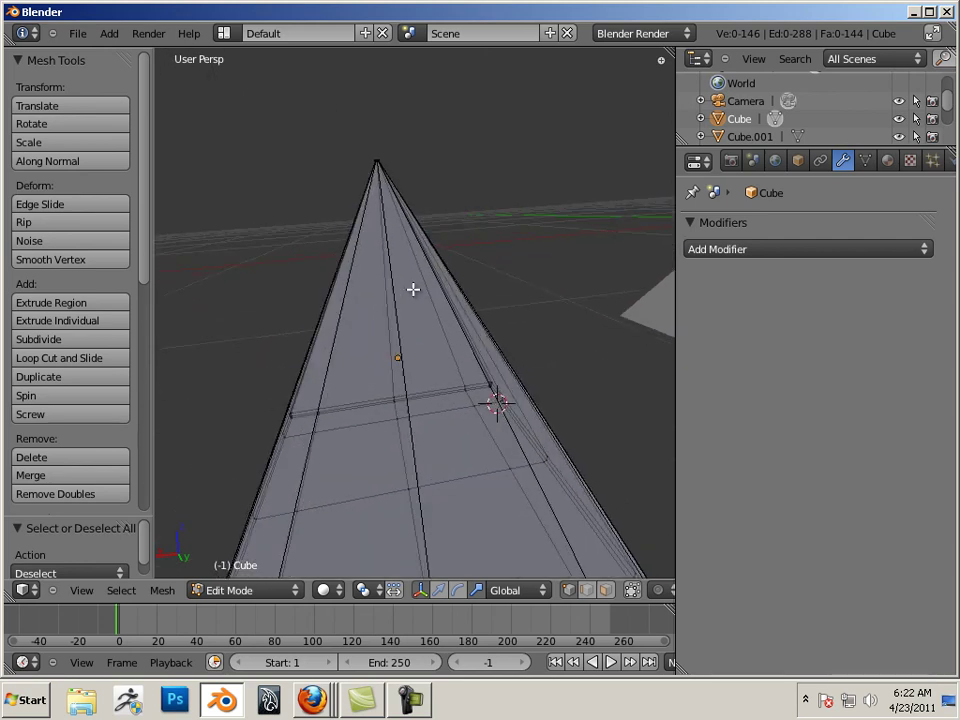
middle_drag(419, 307, 483, 305)
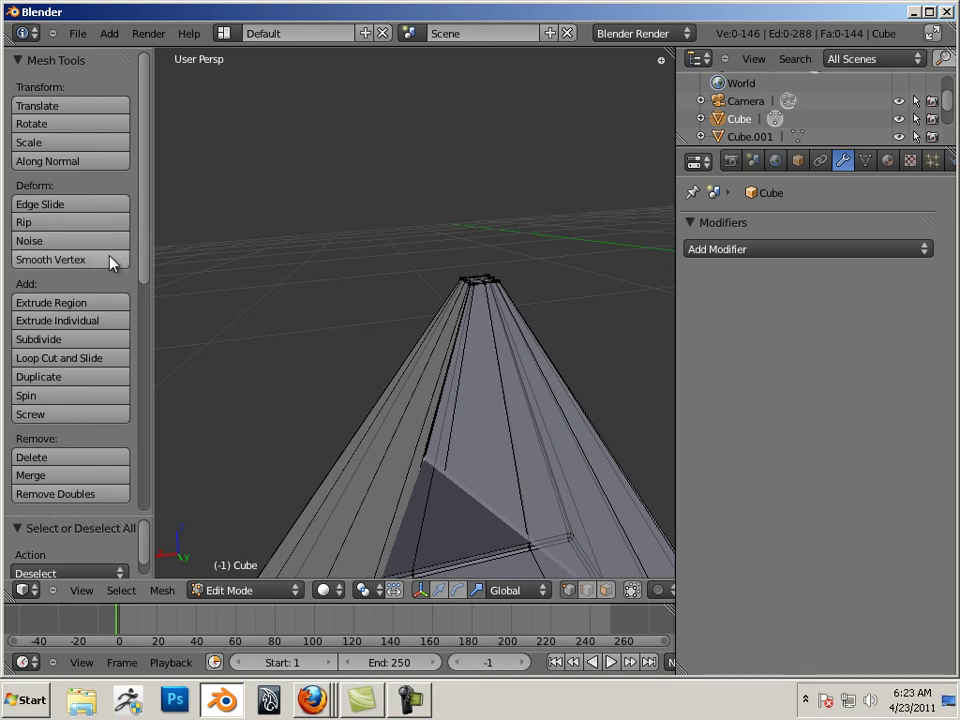
Try a first loop cut around the pyramid's sides, then discard it.
click(85, 362)
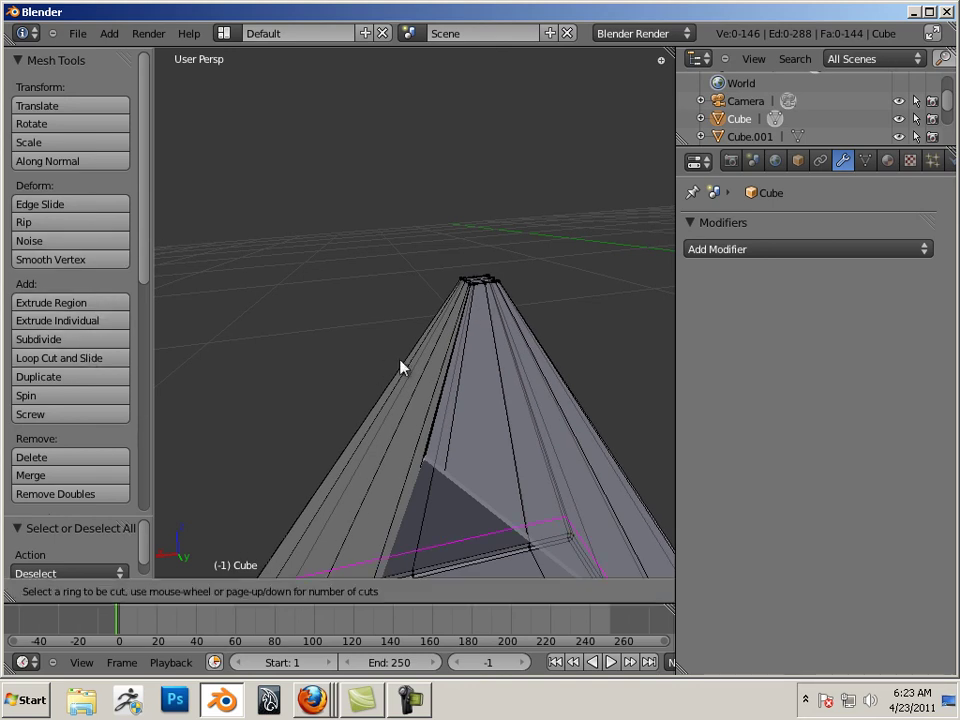
click(405, 364)
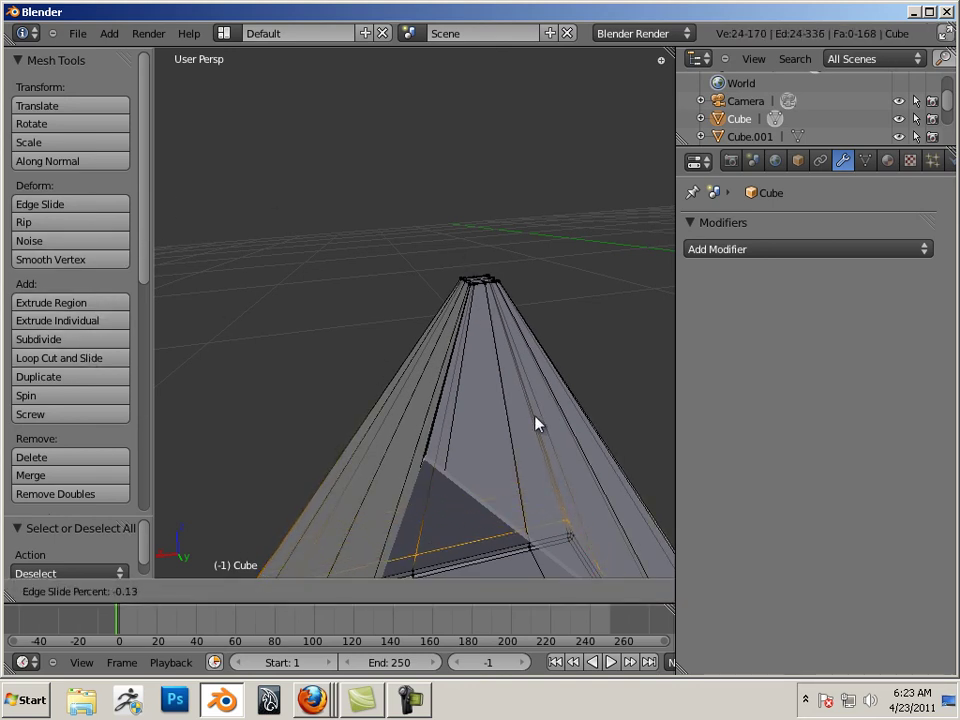
click(298, 287)
scroll(298, 287, down, 3)
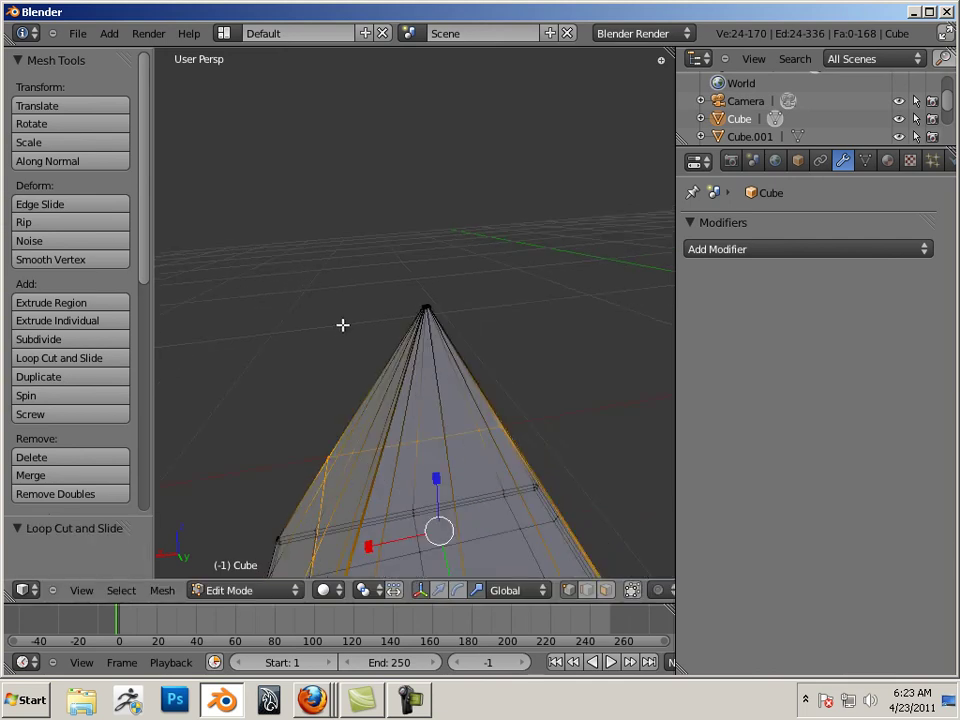
key(Right)
key(Right)
key(Right)
key(Right)
middle_drag(379, 349, 385, 383)
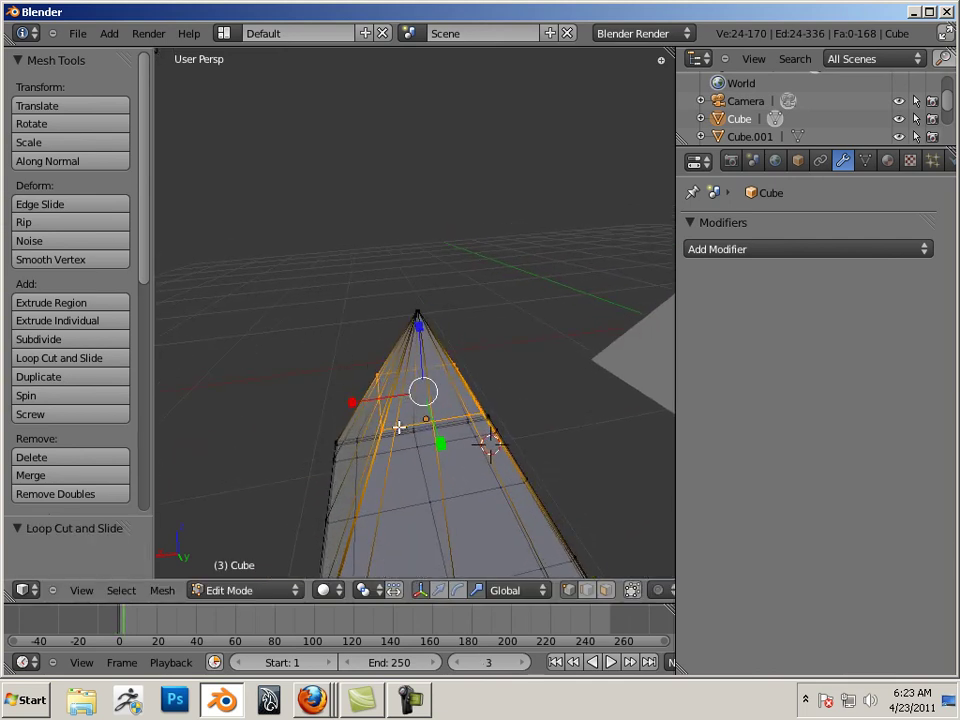
key(a)
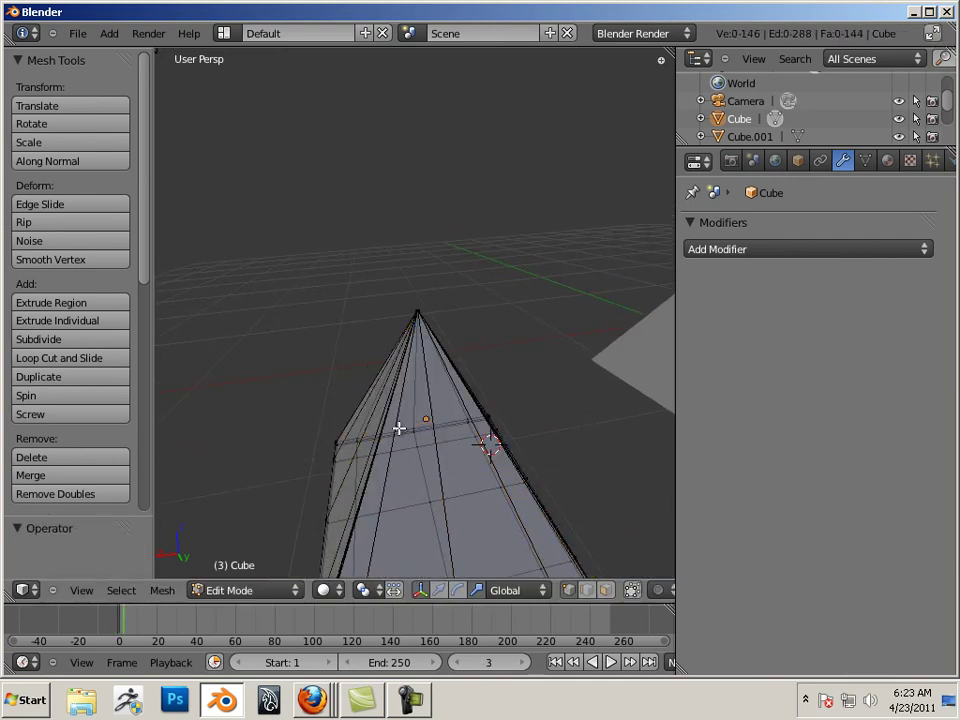
Cut a new edge loop around the pyramid's sloped sides and deselect everything.
click(62, 358)
click(425, 370)
right_click(422, 368)
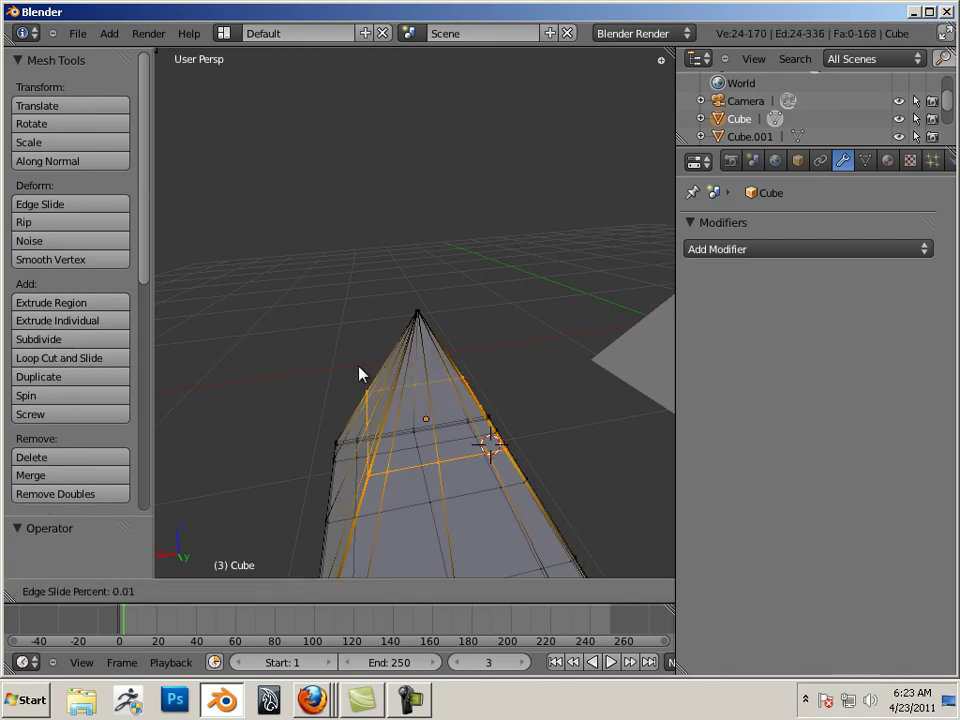
click(380, 262)
key(a)
scroll(549, 317, down, 5)
mouse_move(480, 326)
middle_down()
mouse_move(424, 295)
mouse_move(429, 321)
mouse_move(486, 343)
mouse_move(476, 347)
middle_up()
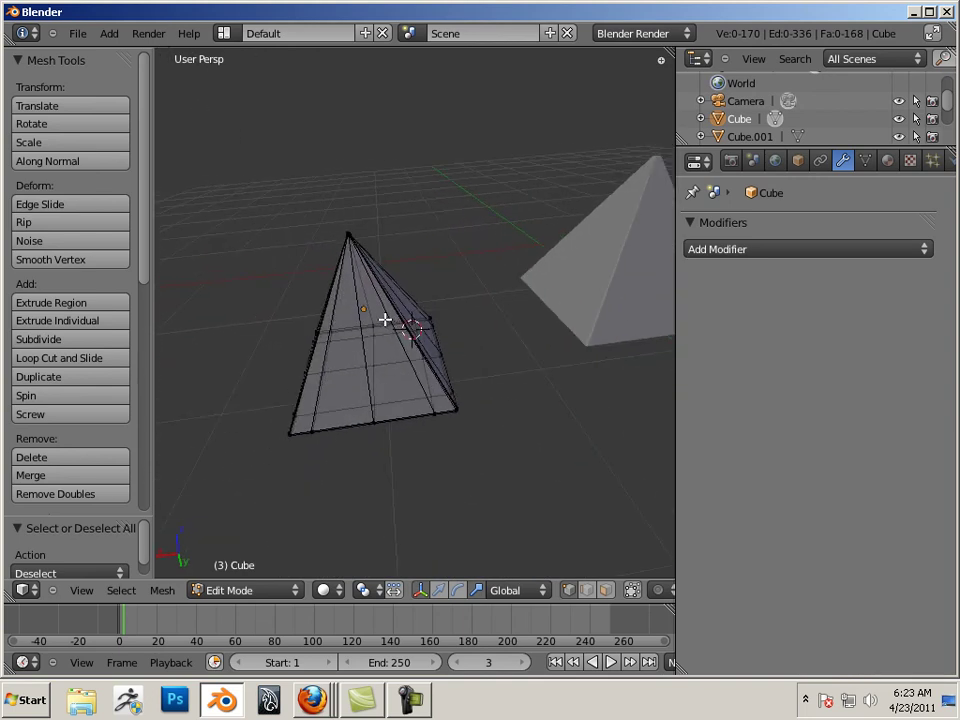
scroll(386, 319, down, 6)
middle_drag(372, 323, 334, 300)
scroll(408, 320, up, 4)
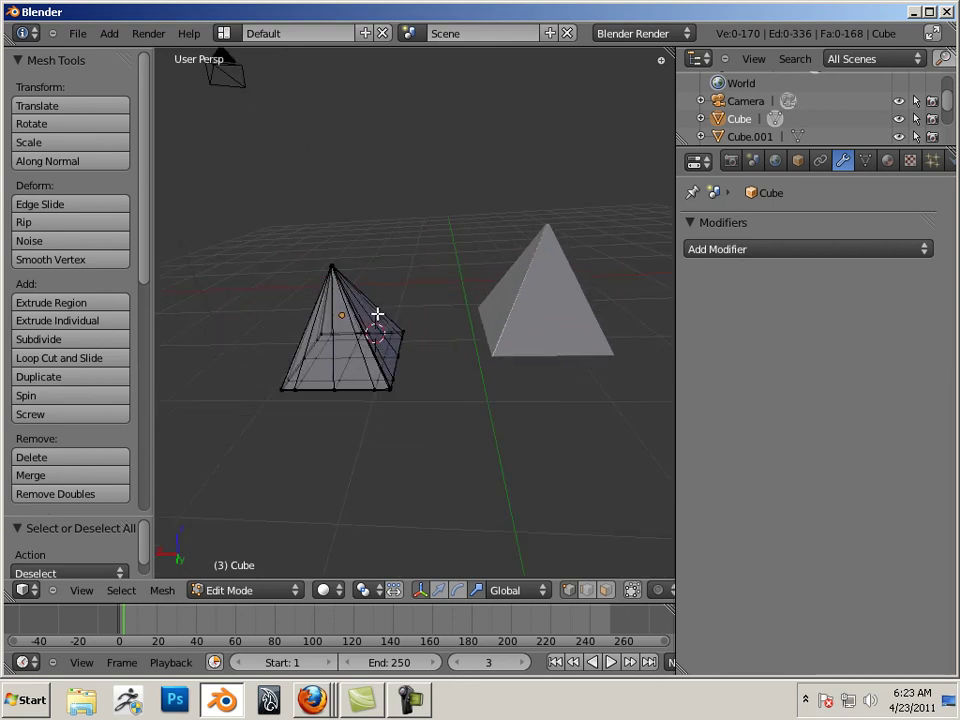